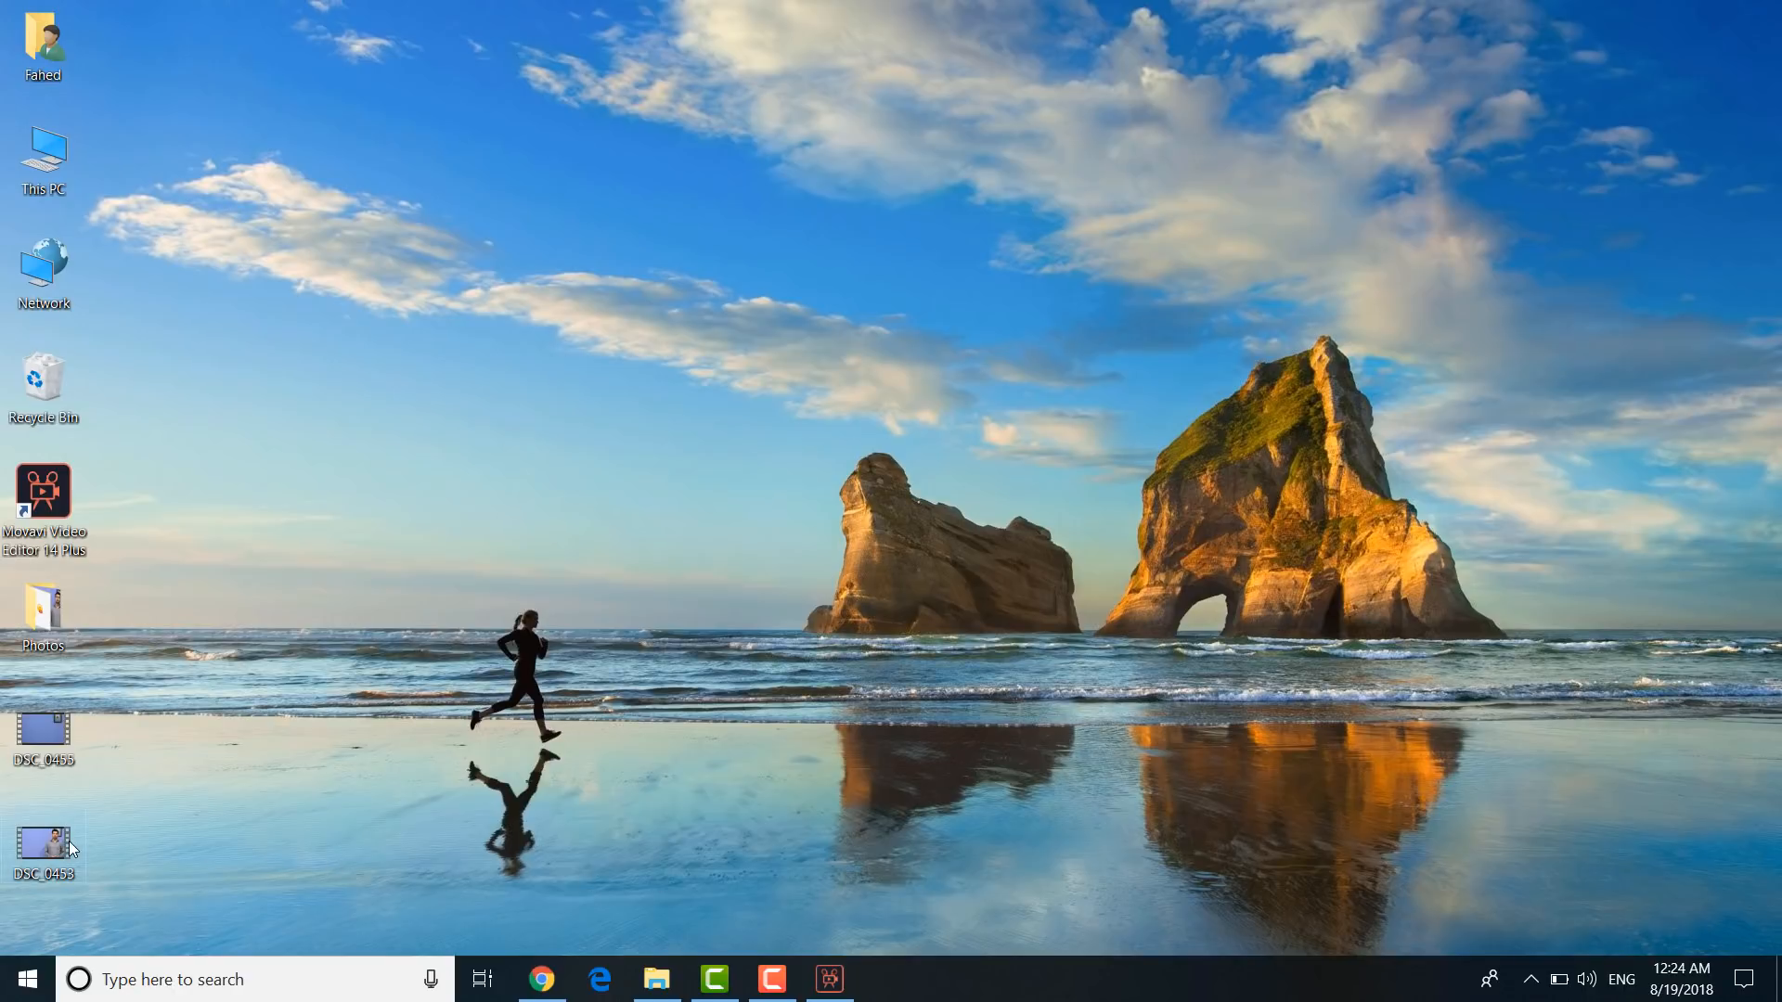
Step: Play the two source clips DSC_0453 and DSC_0455 from the desktop to review their content
double_click(68, 841)
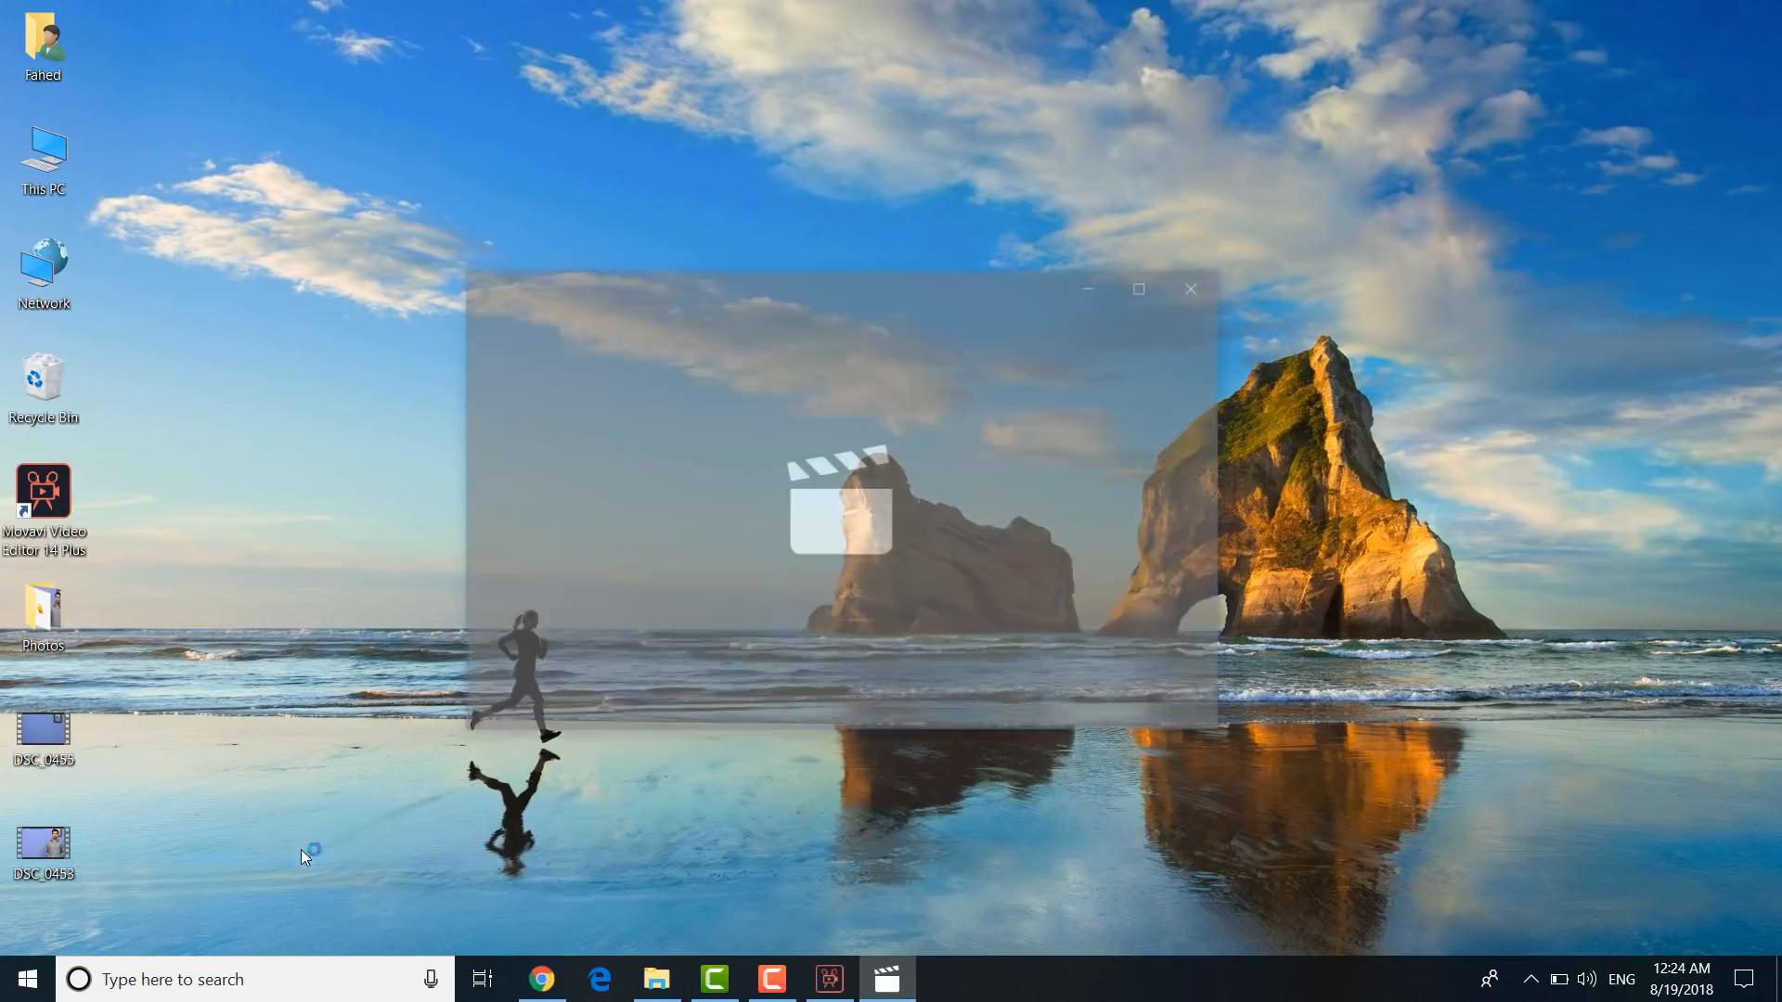
left_click(647, 624)
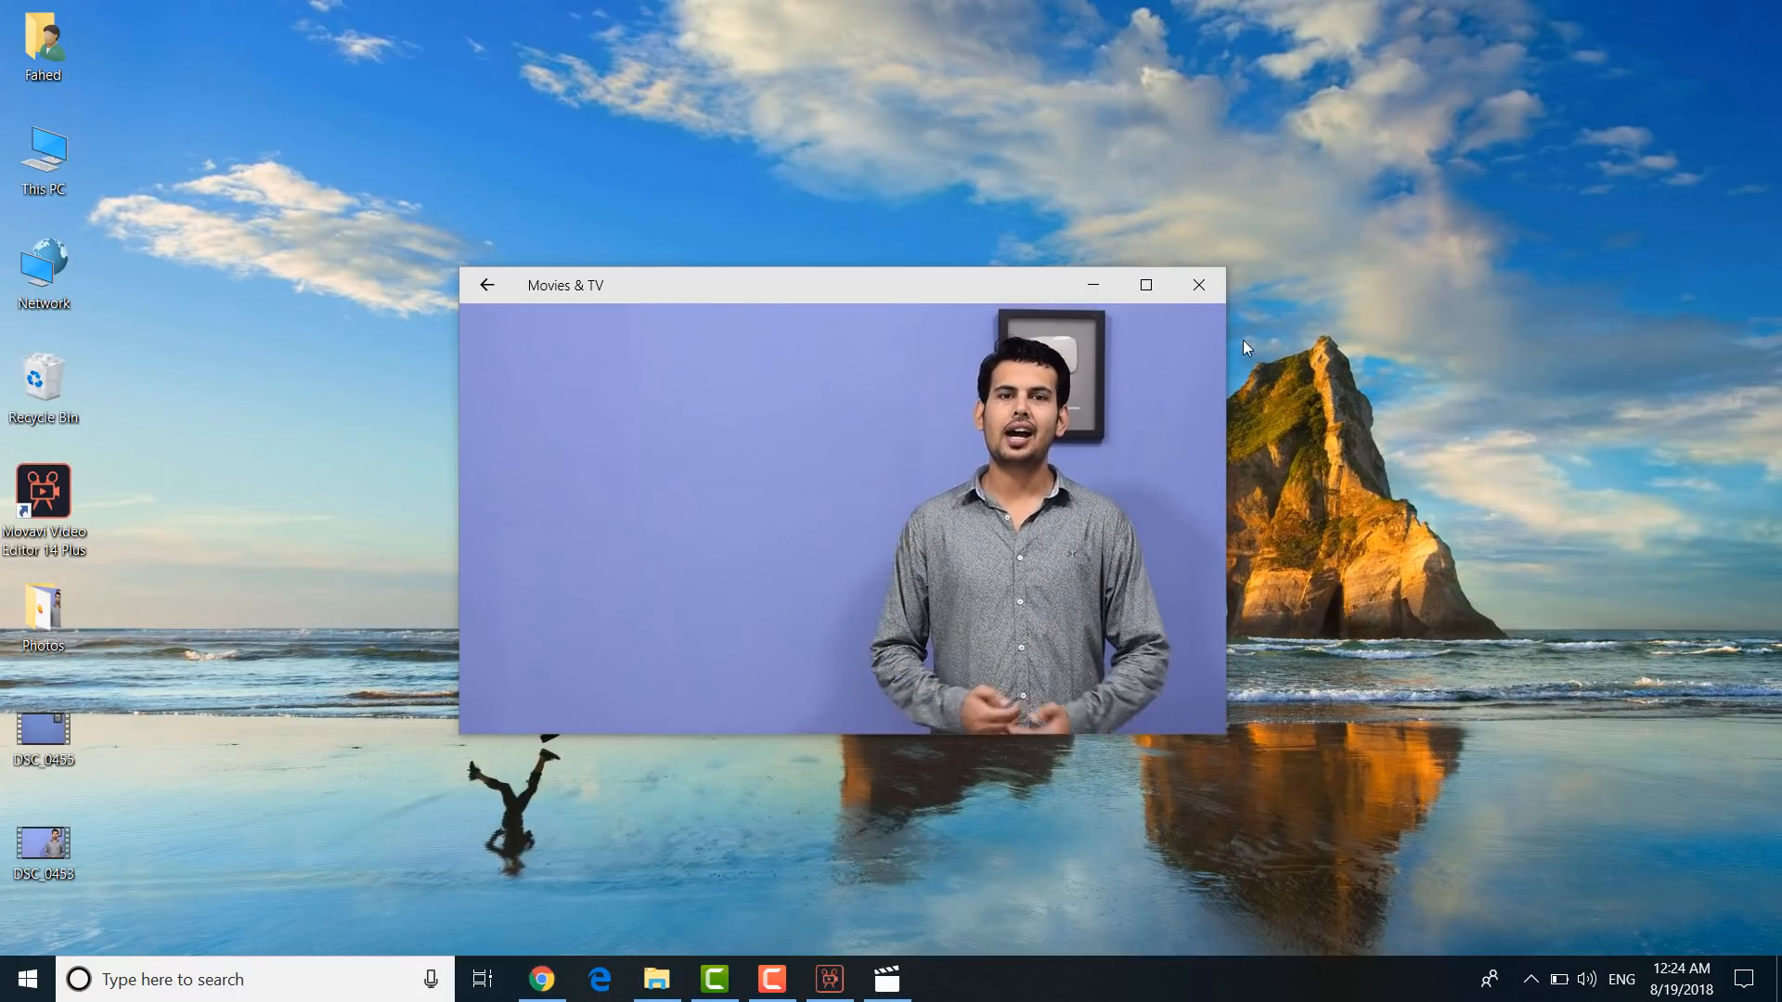
left_click(1206, 284)
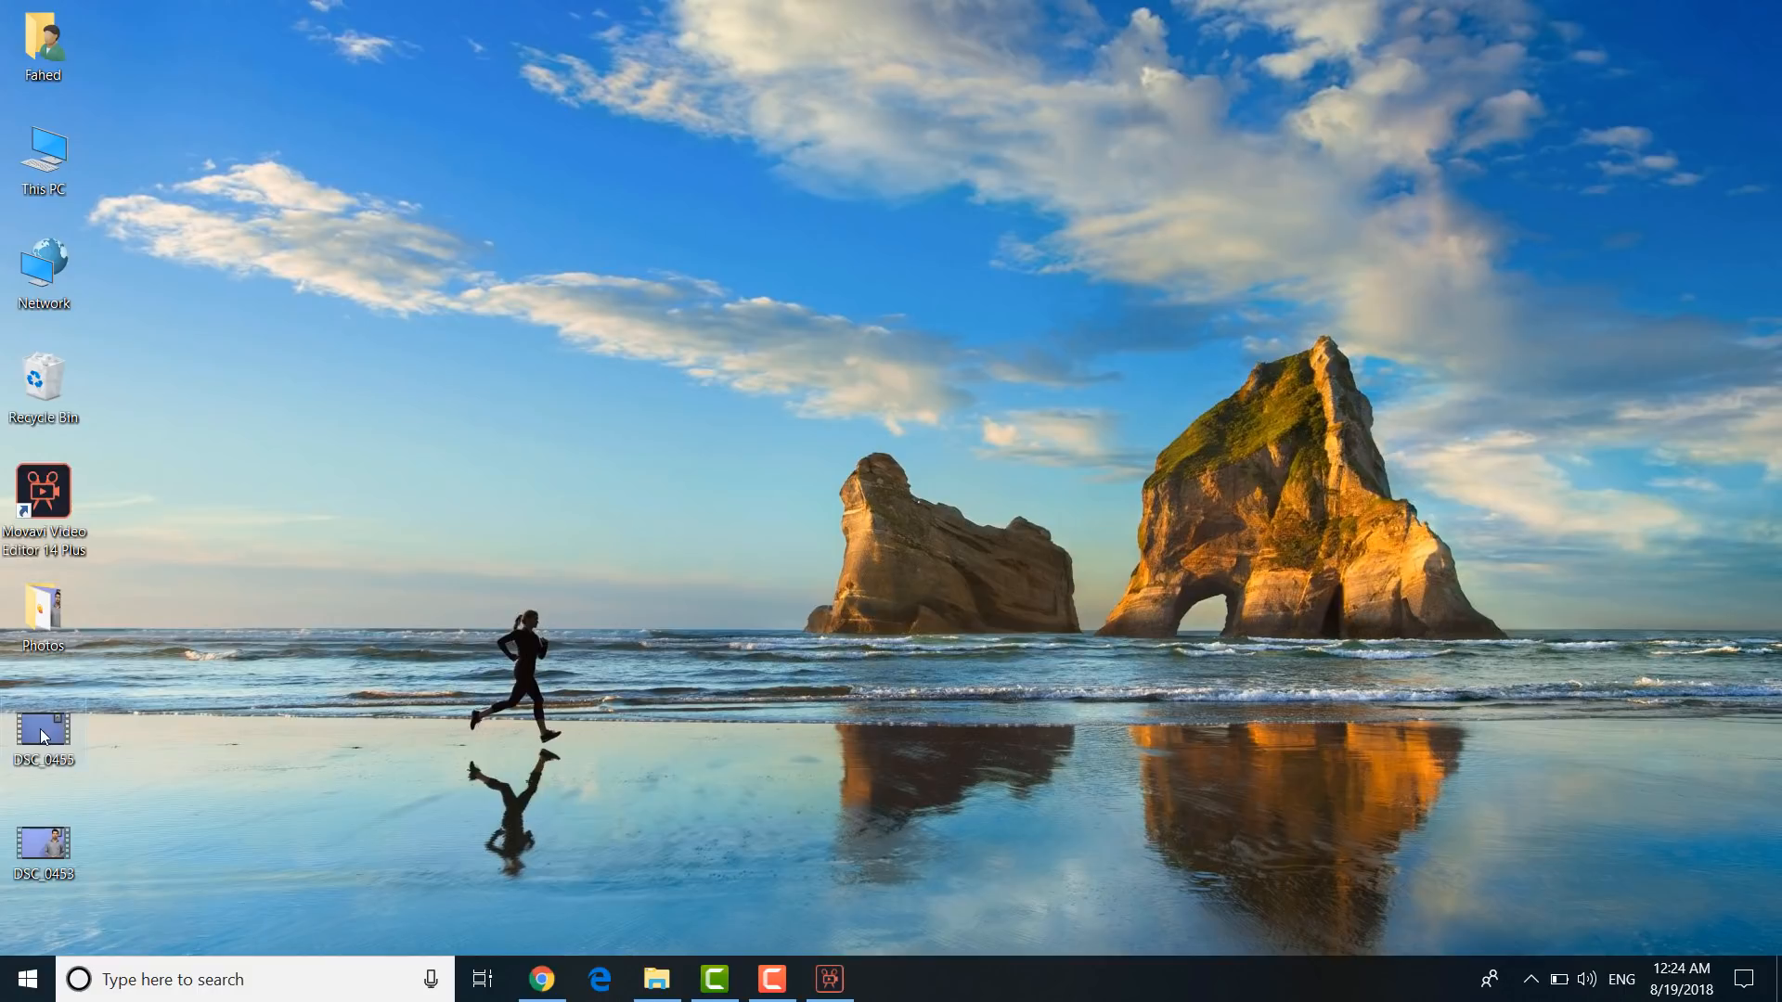
double_click(42, 733)
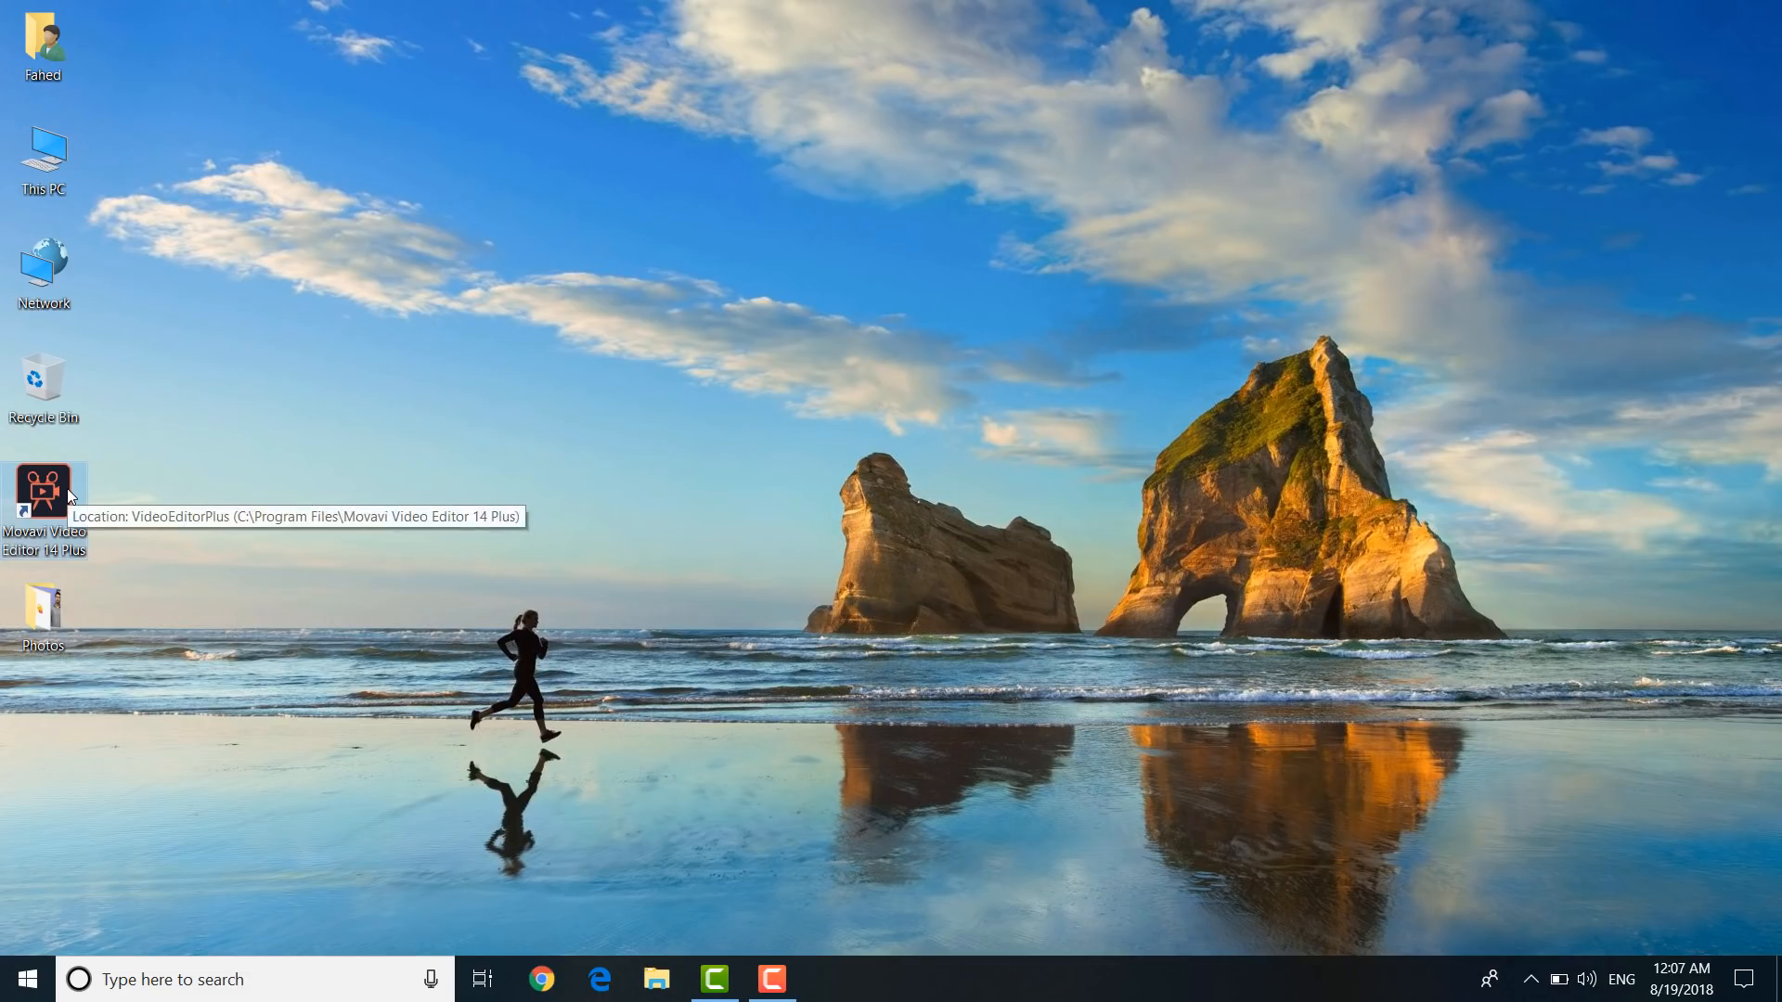
Step: Start a full-feature project in Movavi Video Editor 14 Plus and import the clips DSC_0453.MOV and DSC_0455.MOV
double_click(67, 490)
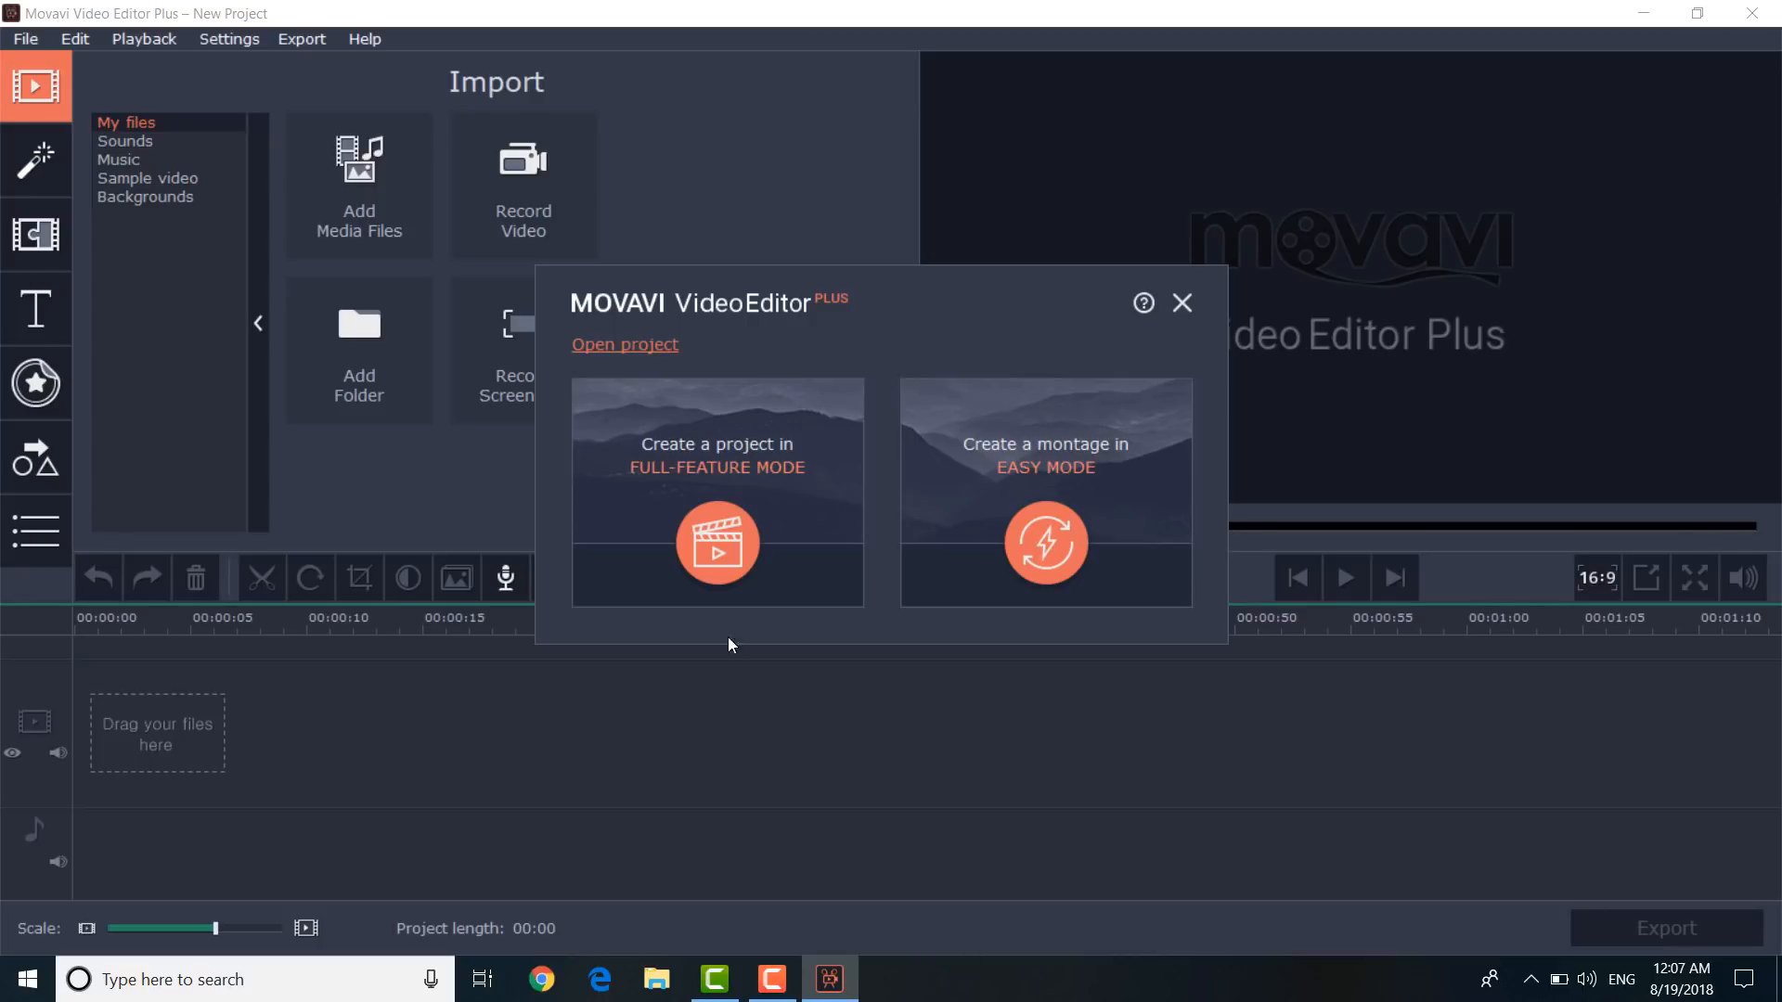
left_click(733, 553)
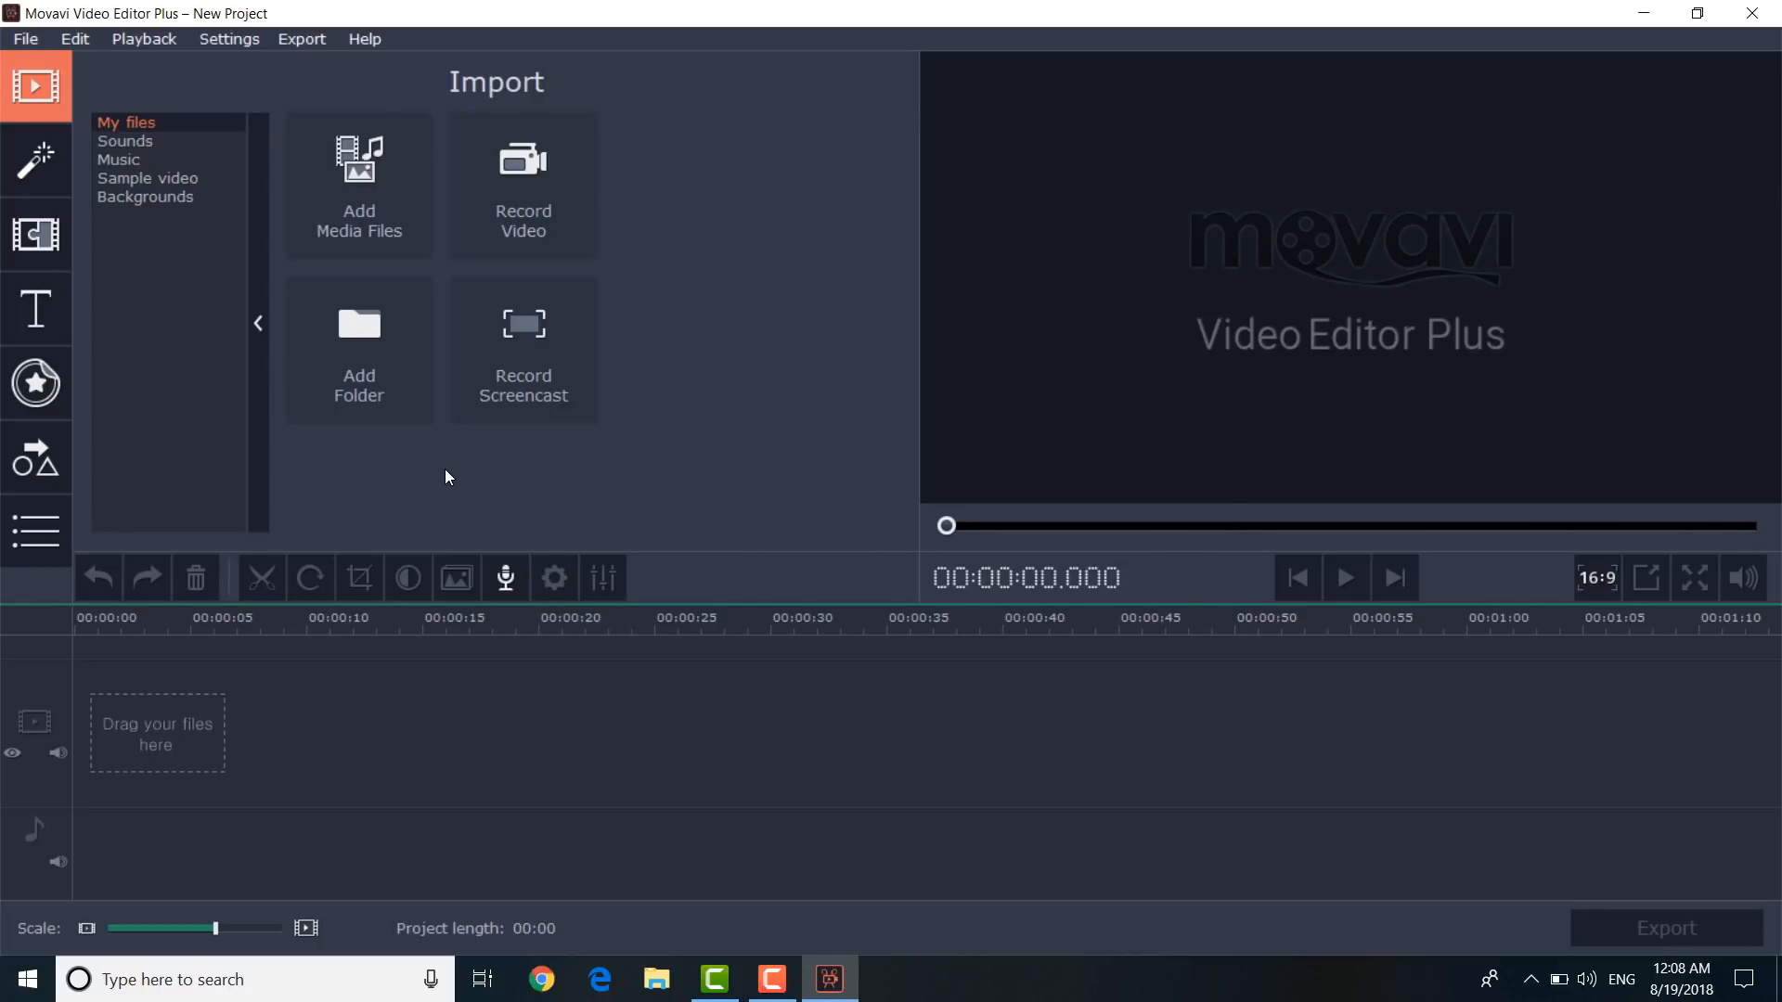
left_click(305, 219)
left_click_drag(705, 242, 433, 264)
left_click(926, 804)
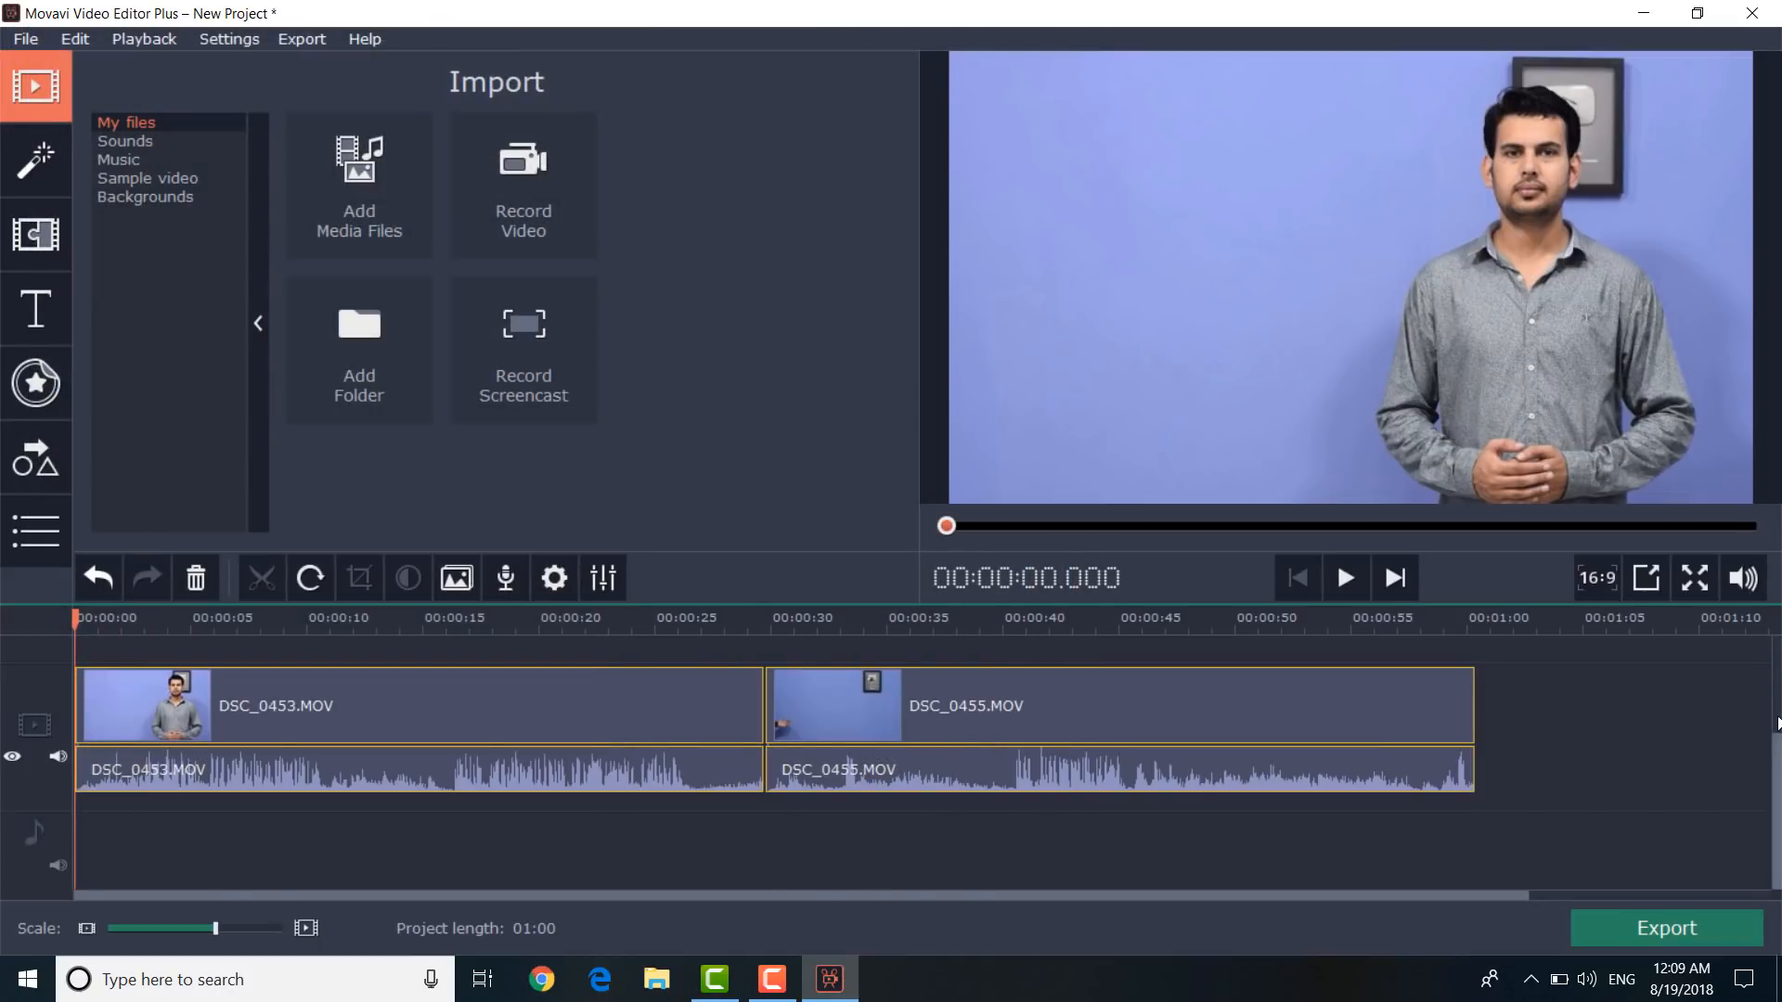
Step: Move DSC_0455.MOV onto the overlay track at the timeline start and set its layout to Side by side
scroll(1661, 753, "up", 2)
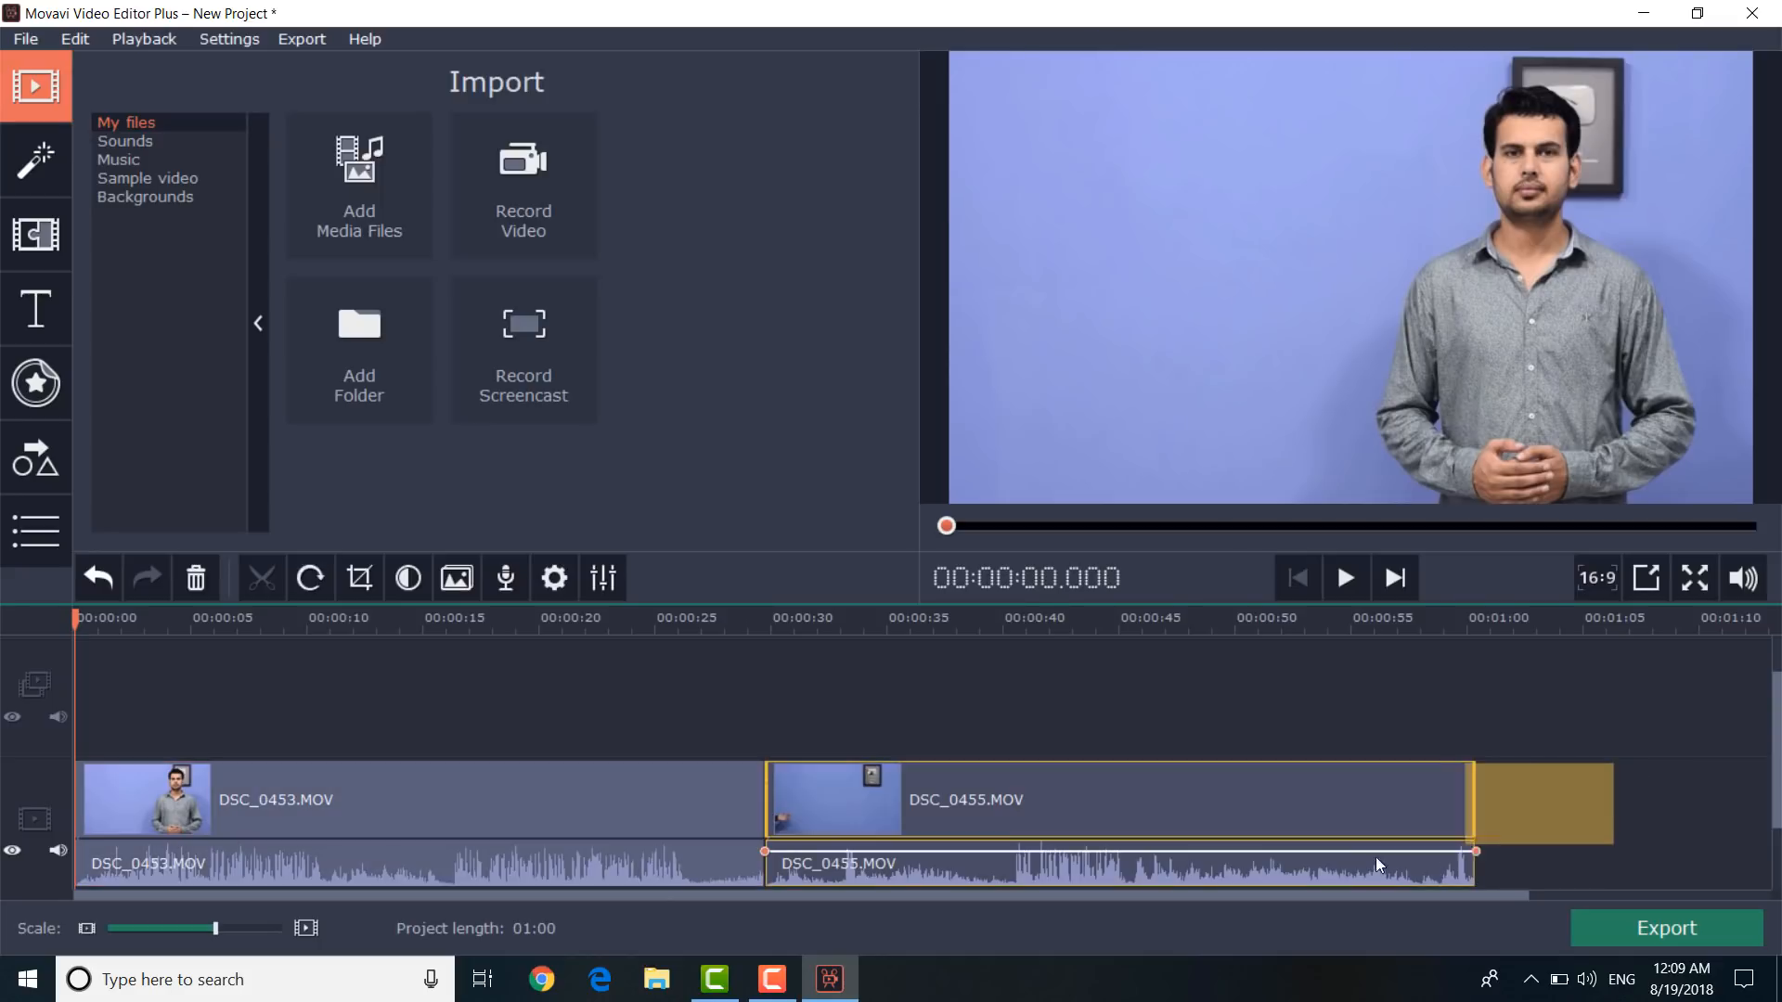
left_click_drag(978, 807, 280, 683)
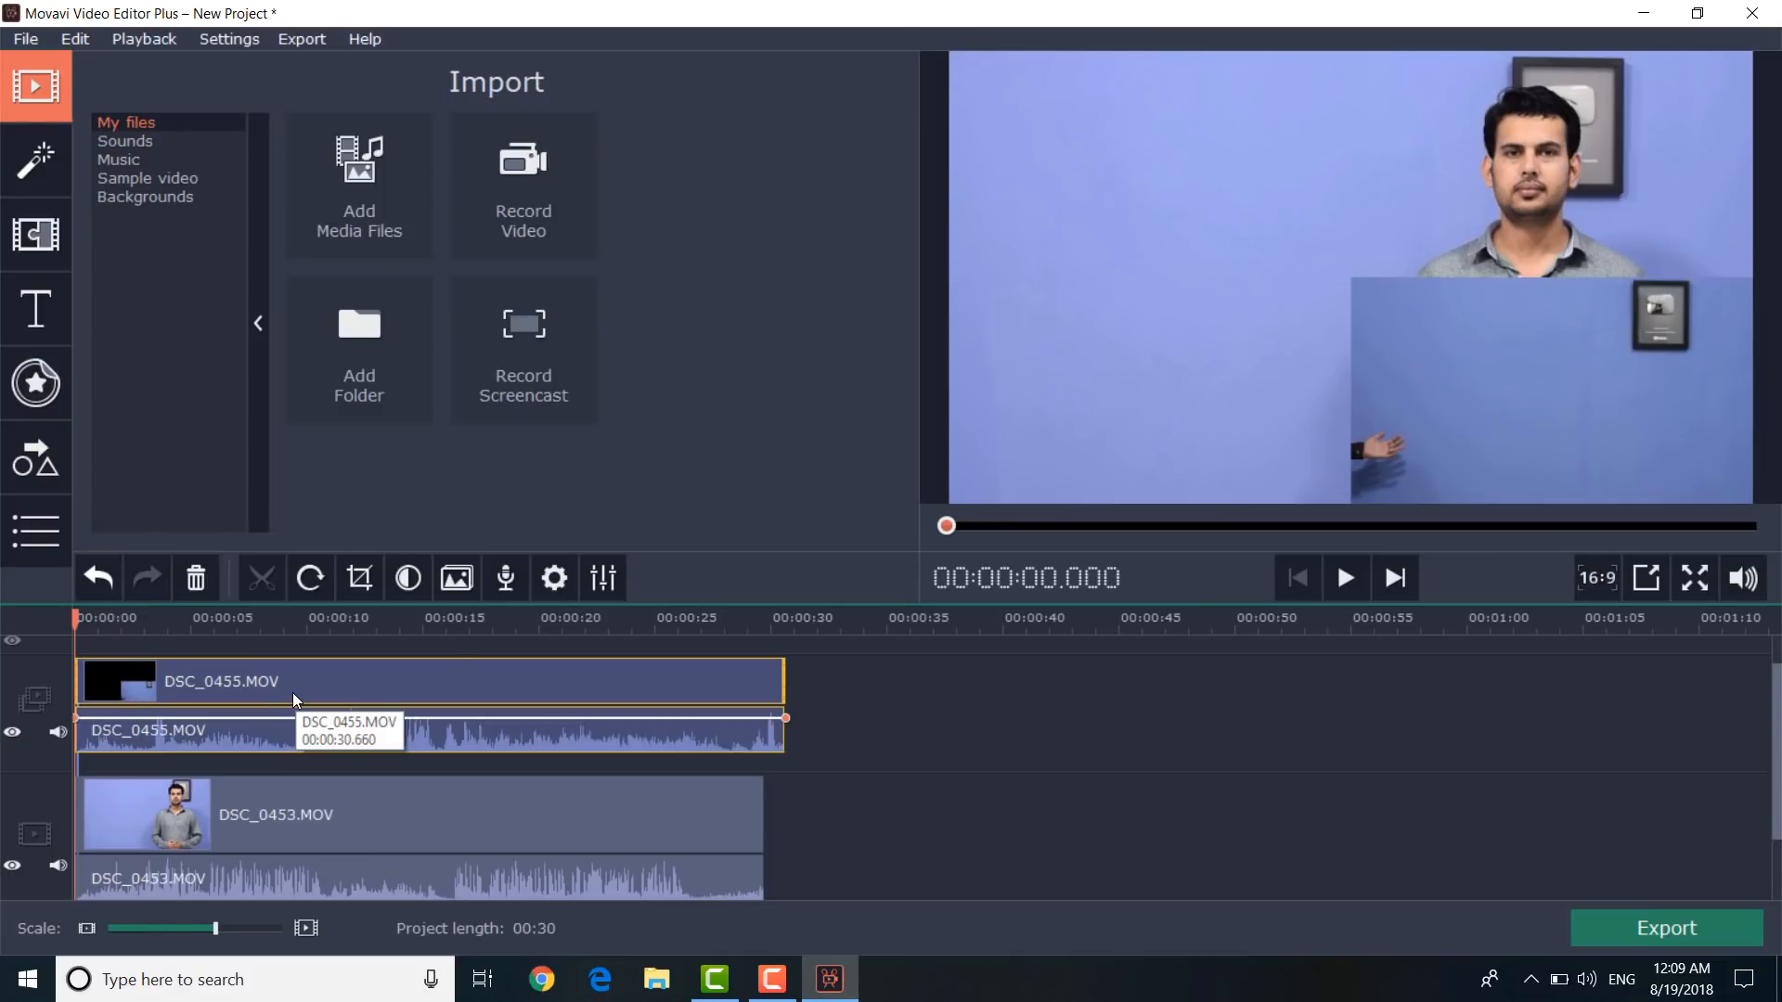
left_click(563, 583)
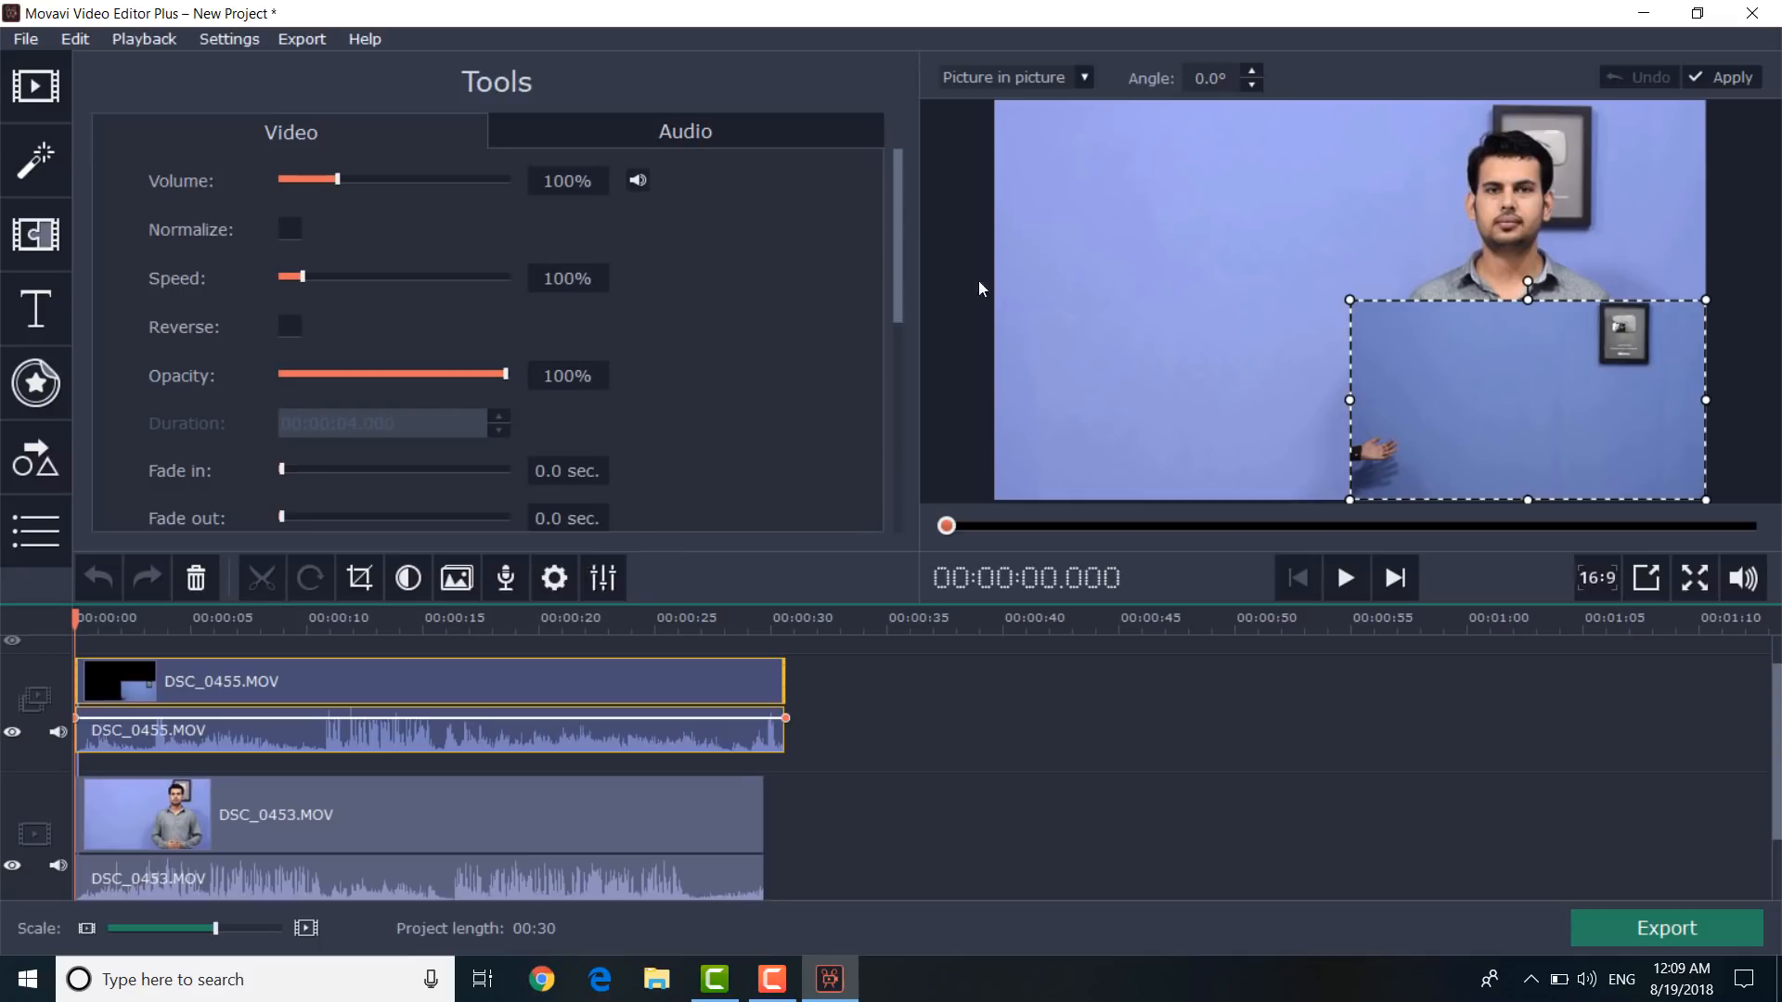
left_click(1082, 79)
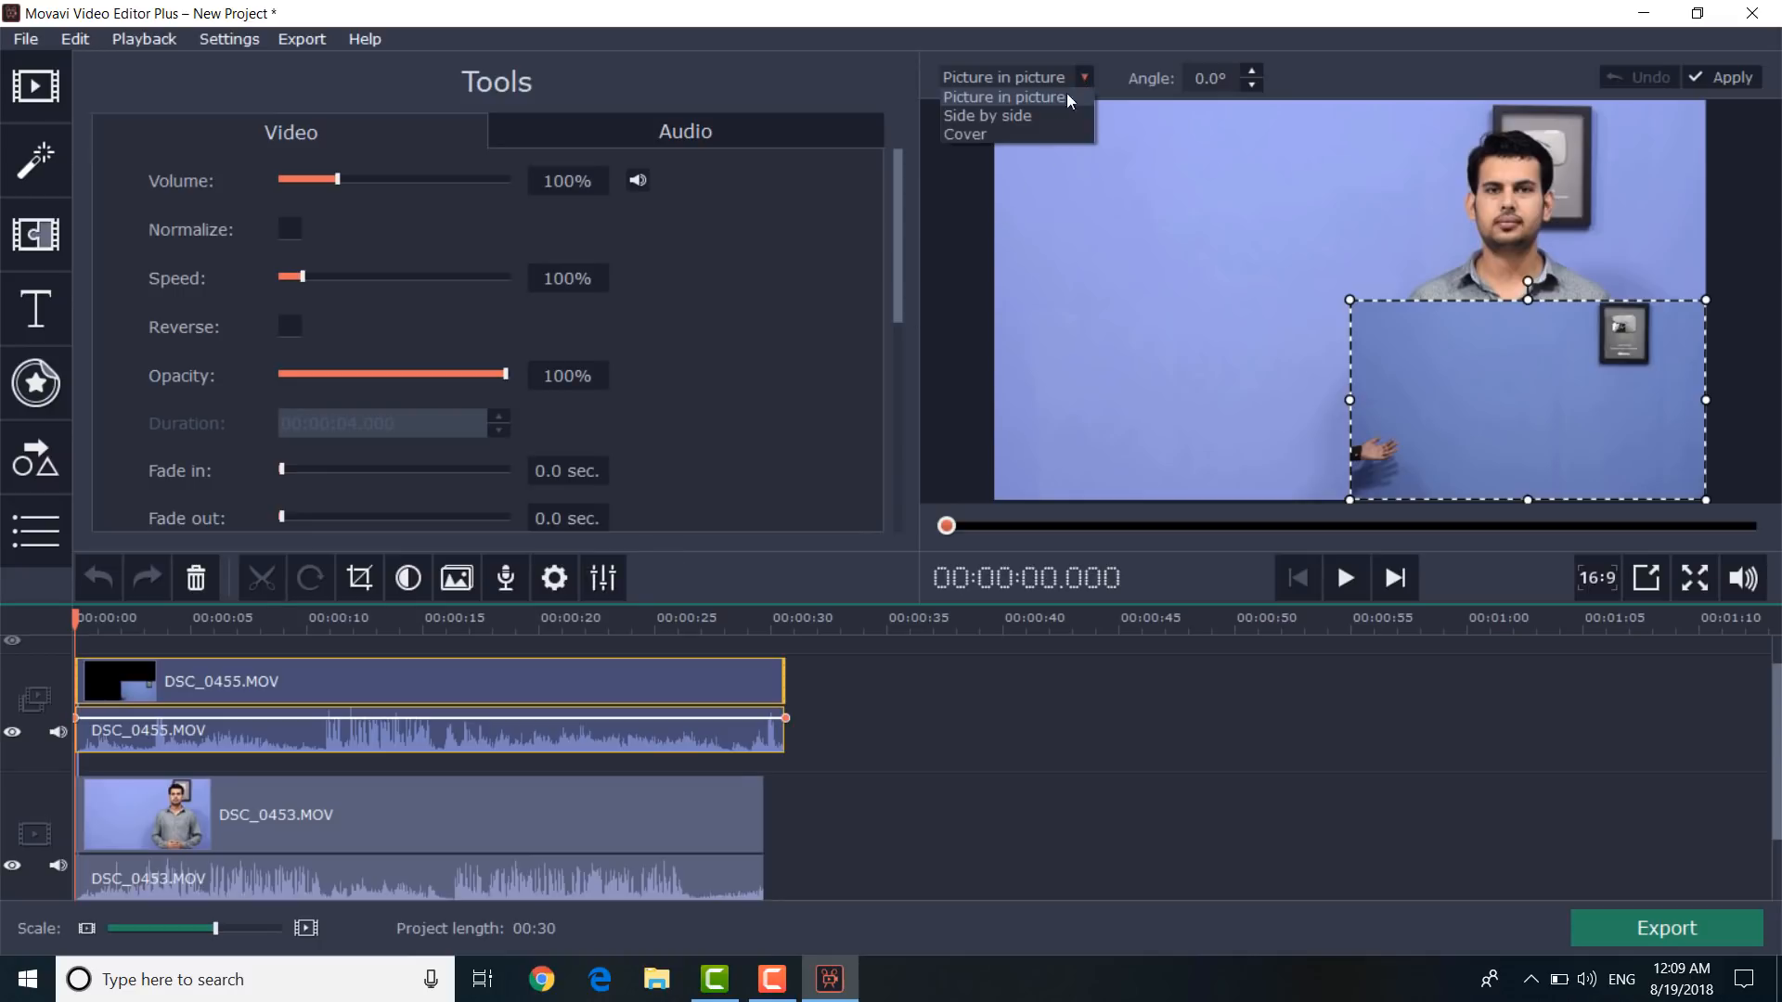
left_click(1032, 119)
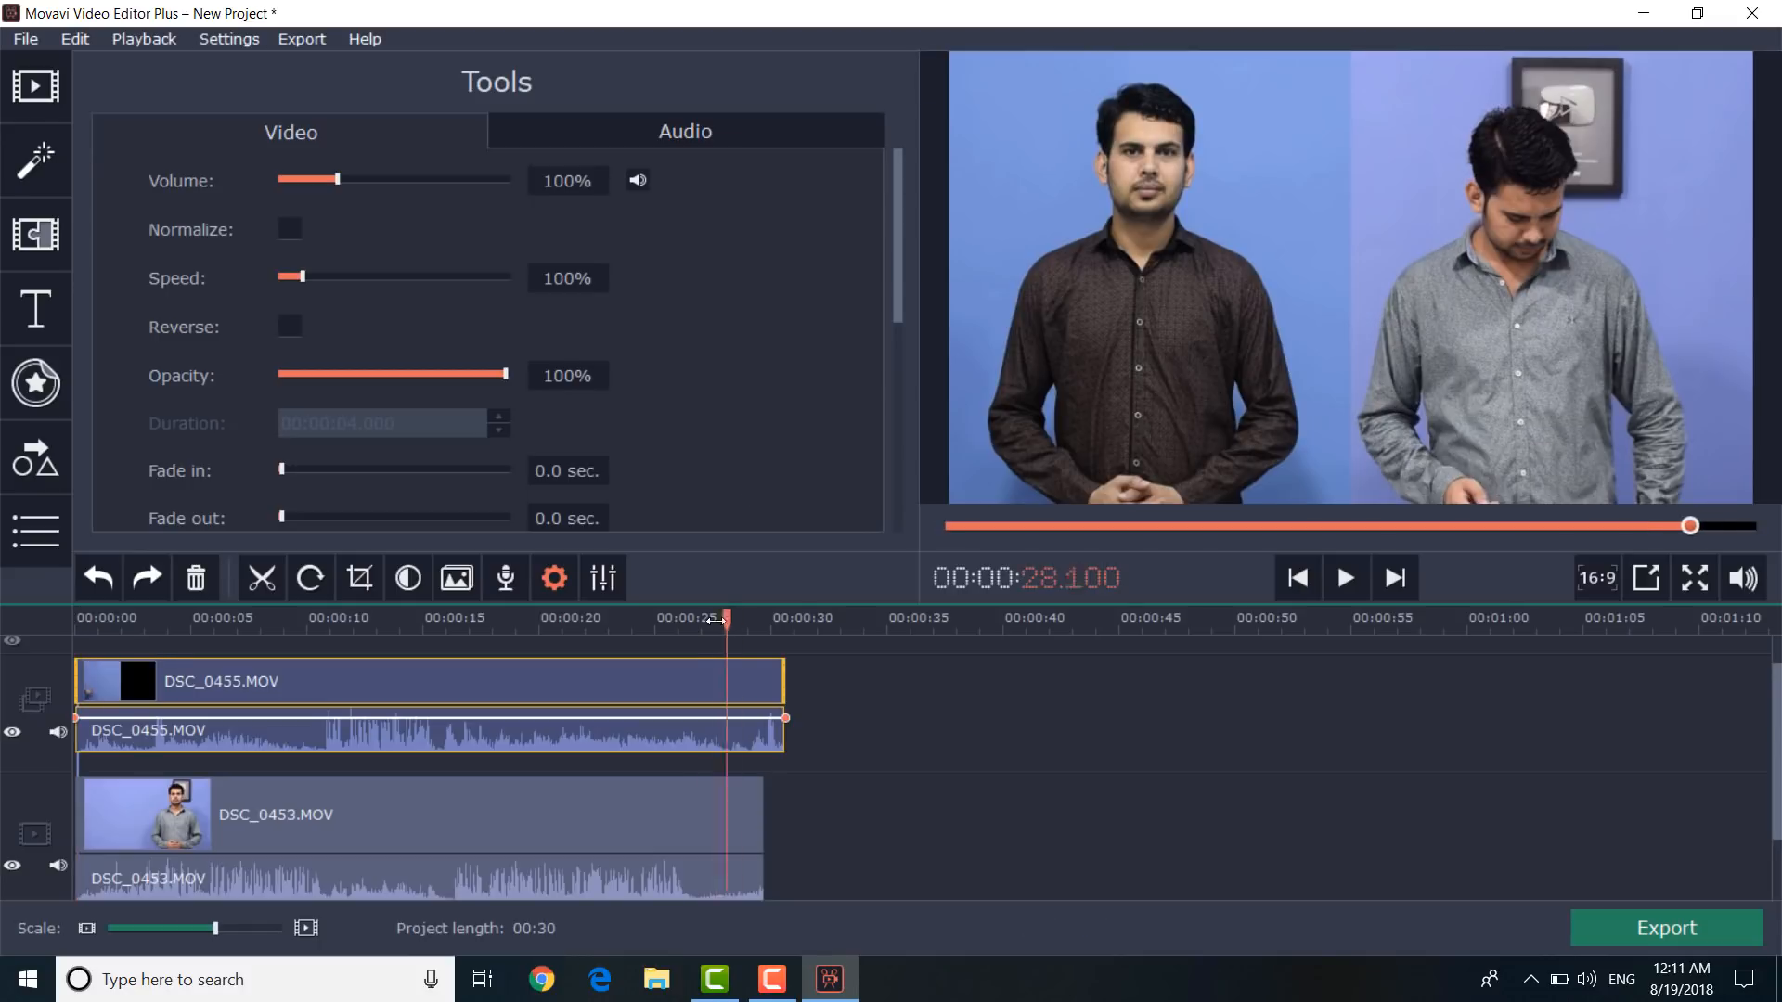
Step: Split the DSC_0455.MOV overlay clip at about 26.8 seconds and delete the part after the cut
left_click_drag(714, 703, 696, 702)
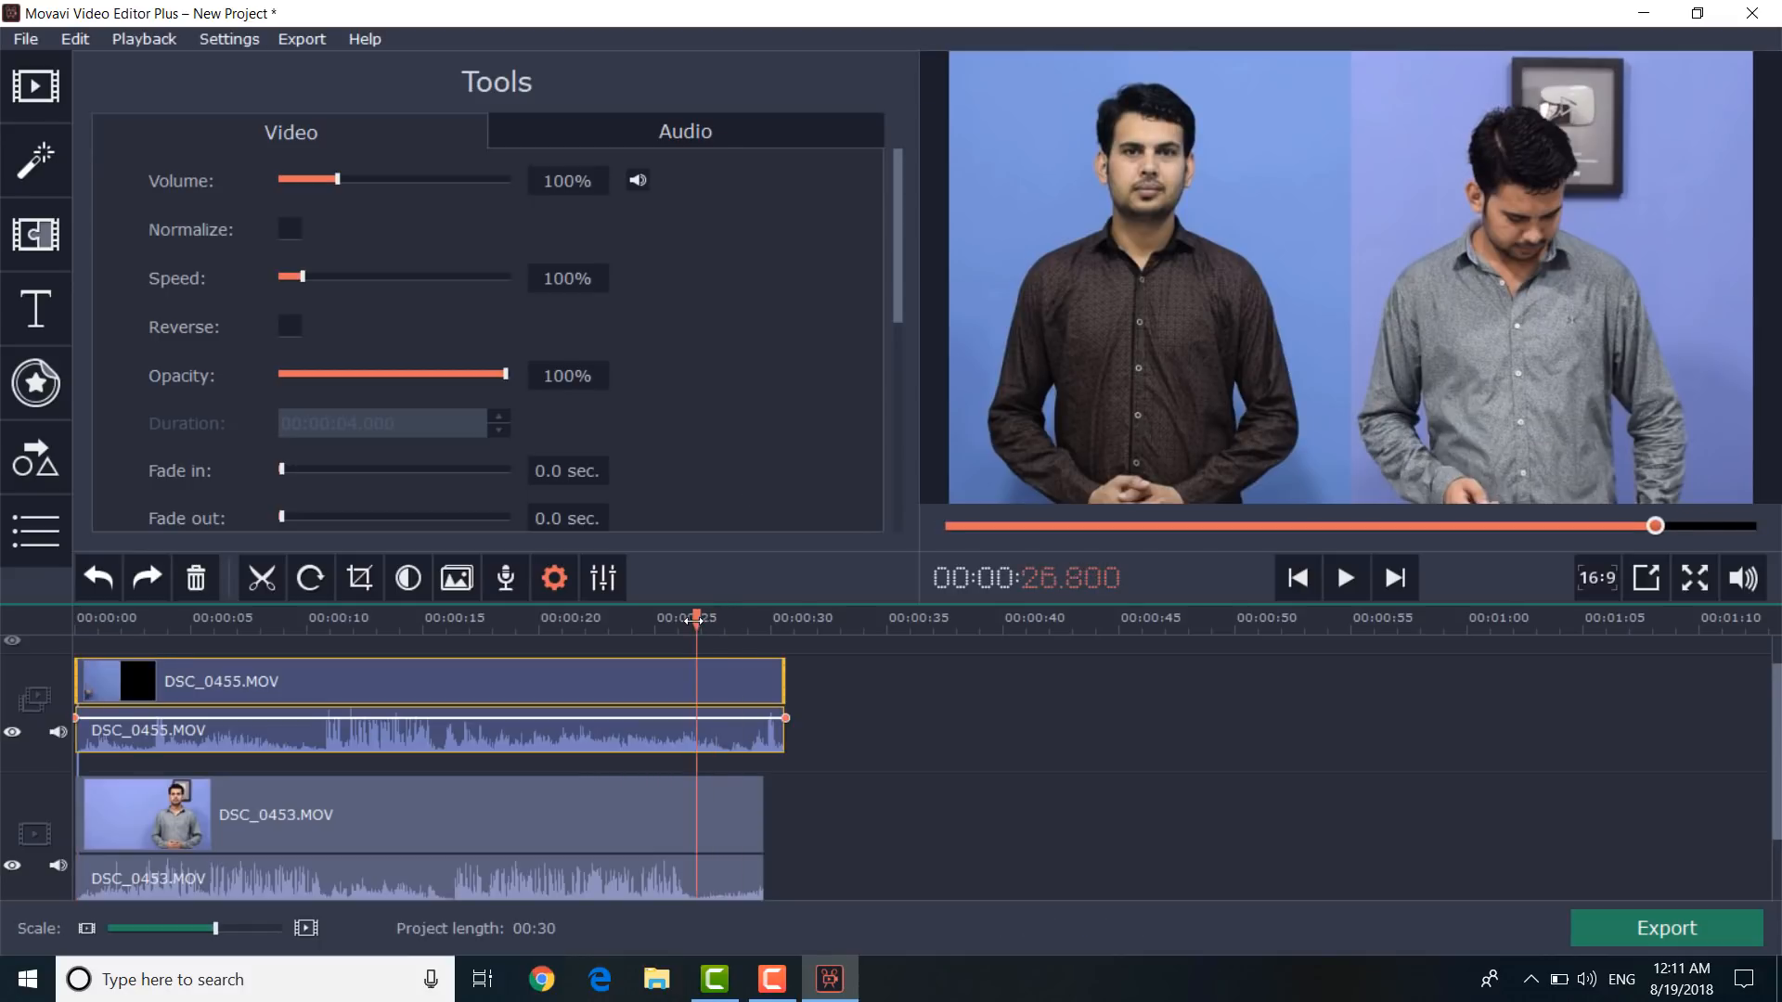
left_click(261, 577)
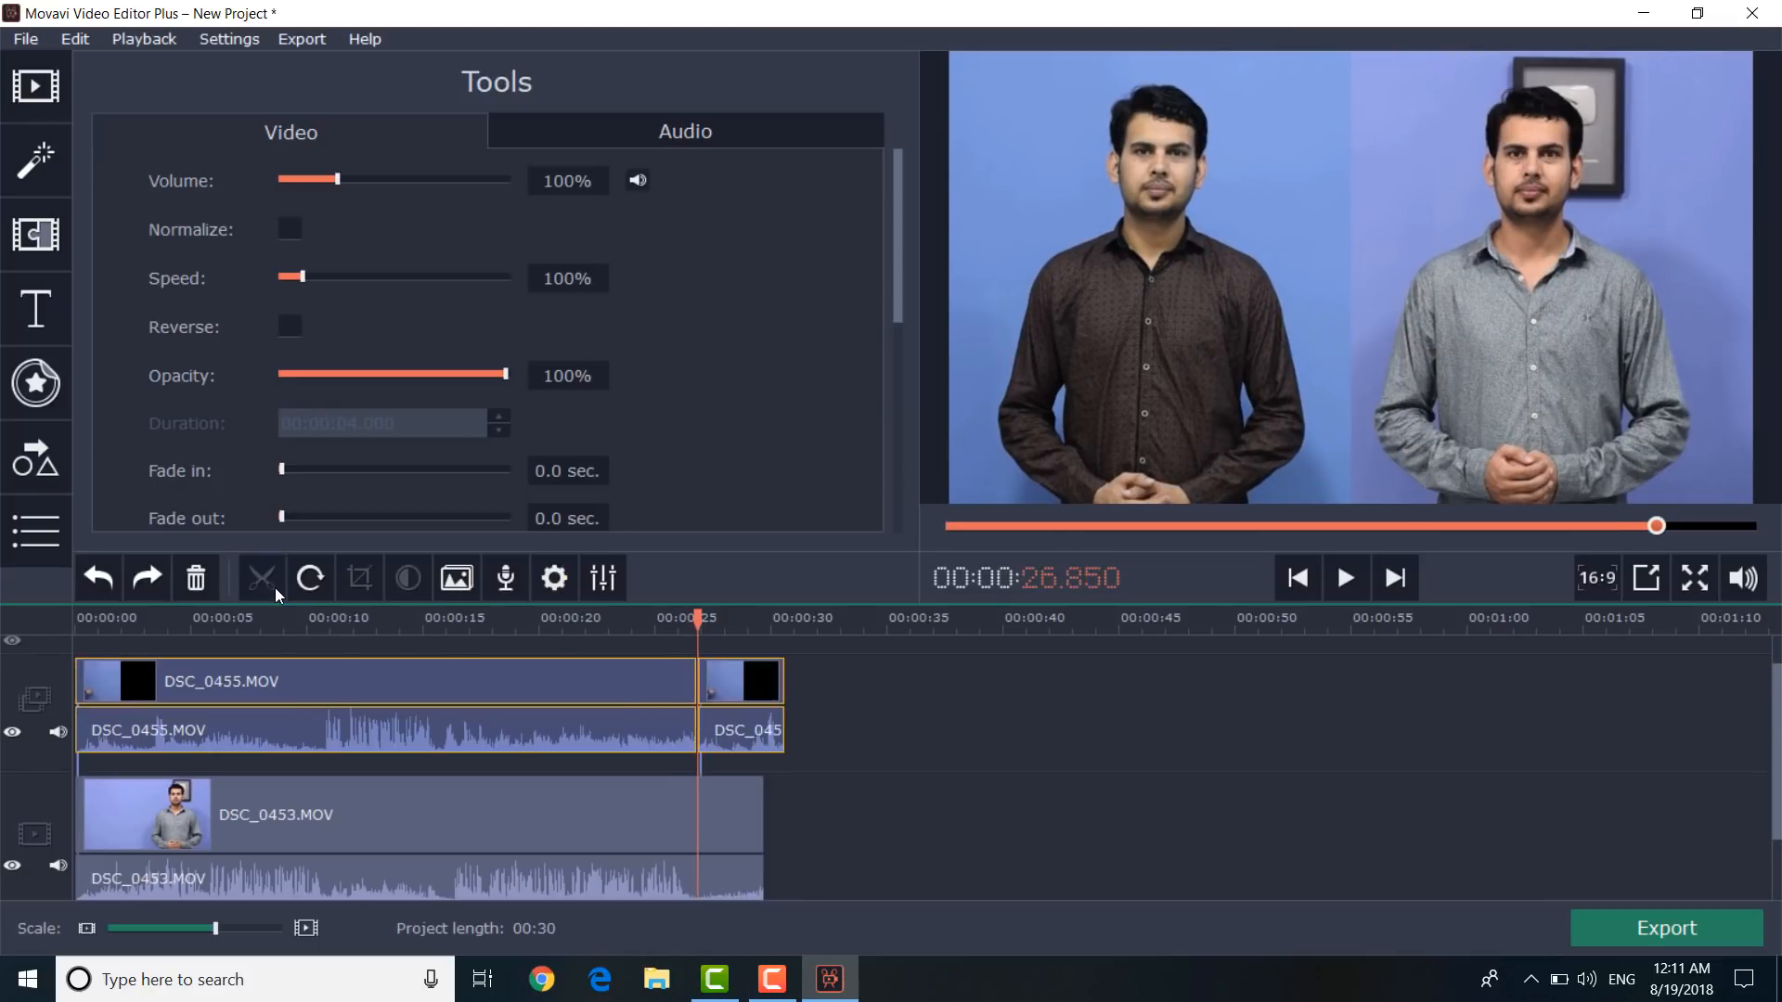
left_click(752, 699)
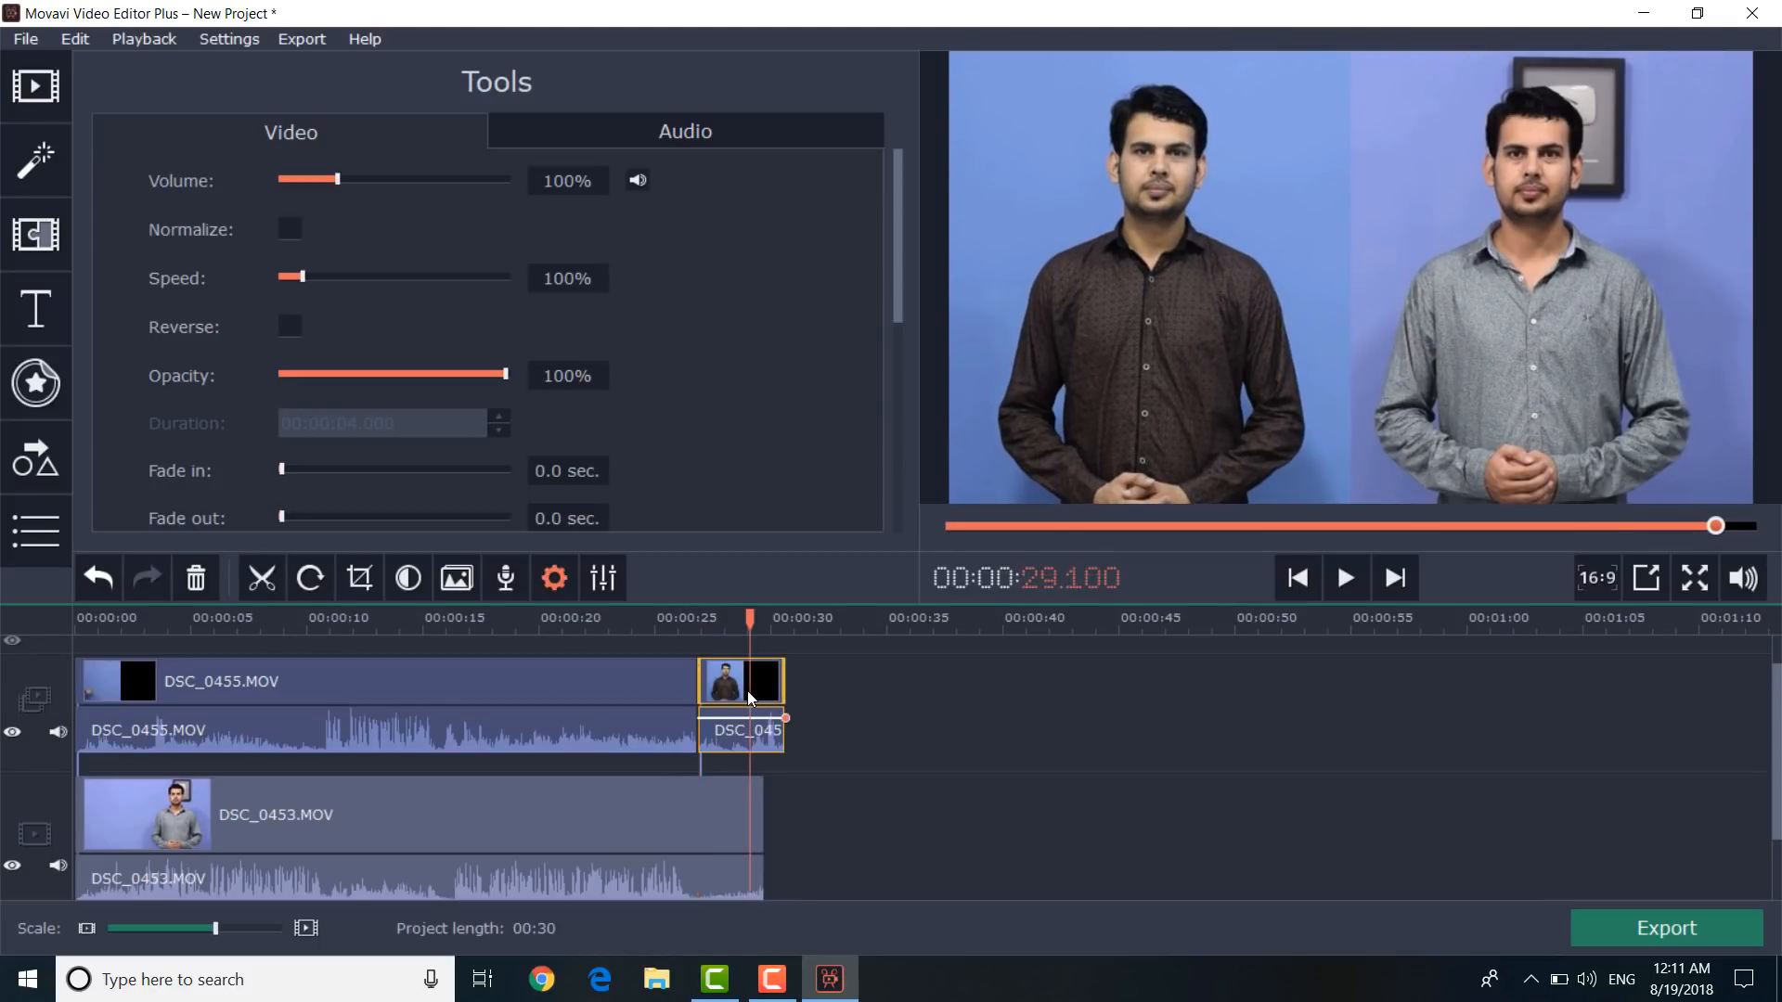
key("Delete")
Step: Trim DSC_0453.MOV to match the overlay clip's end by splitting it there and deleting the remainder
left_click(698, 616)
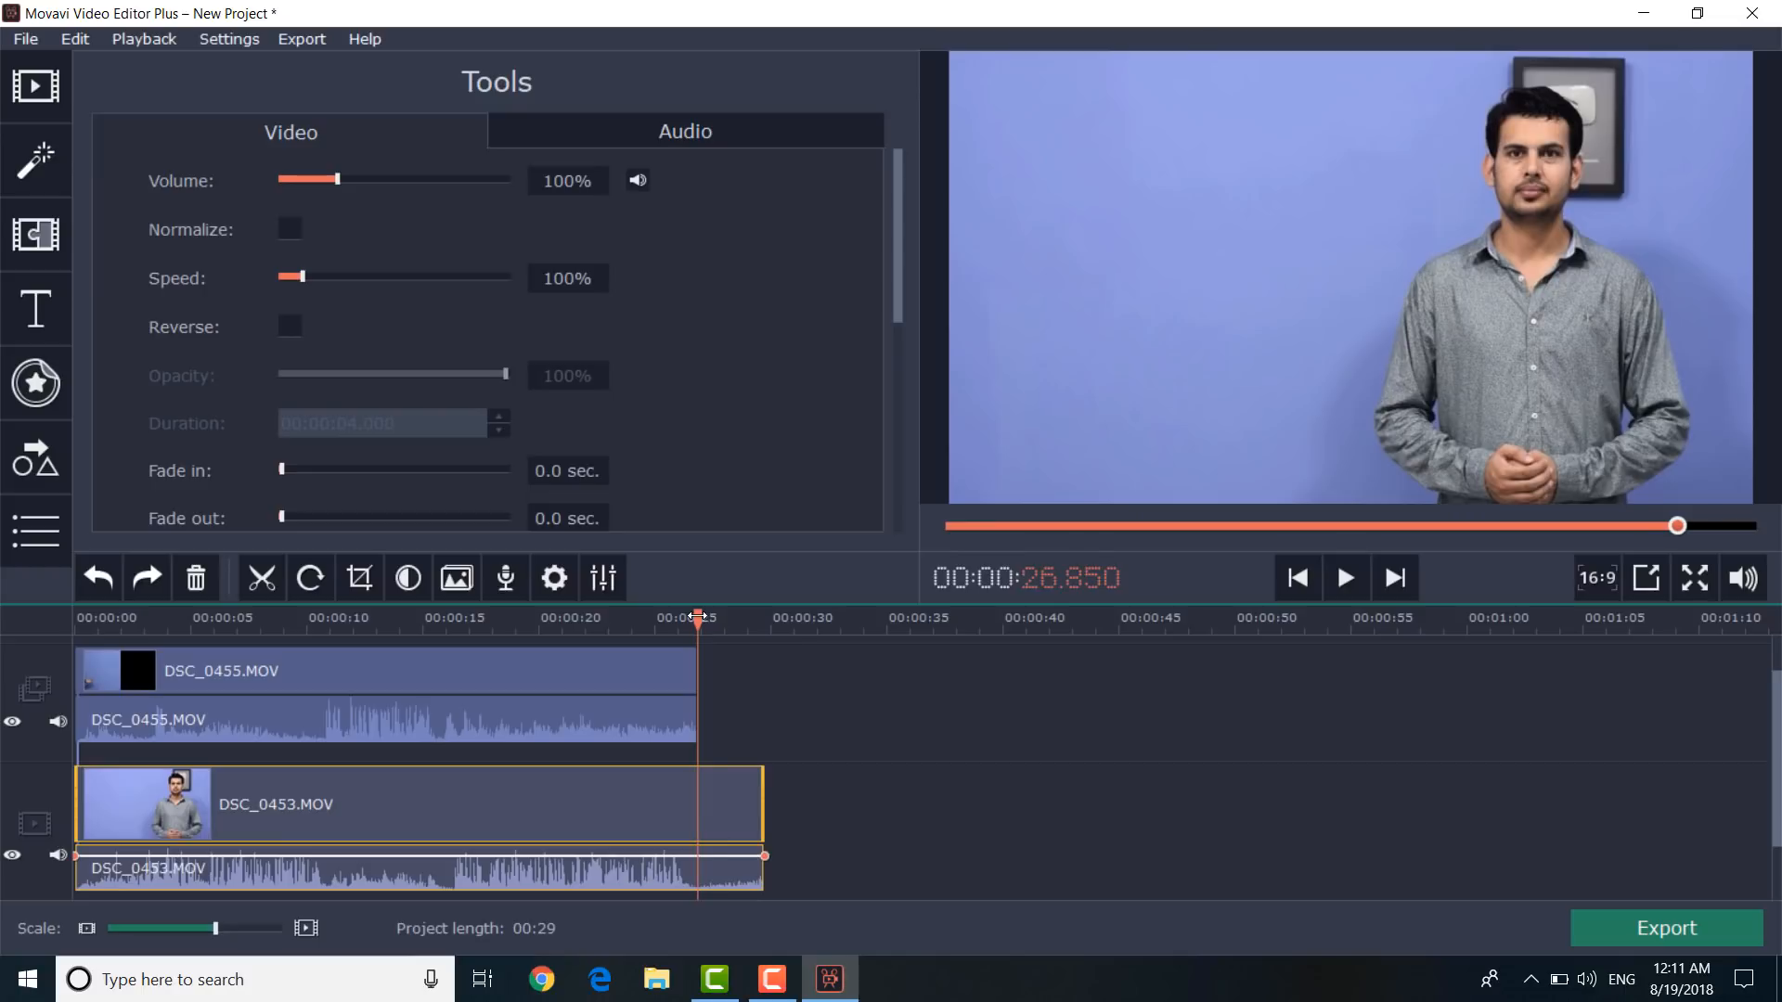
left_click(261, 578)
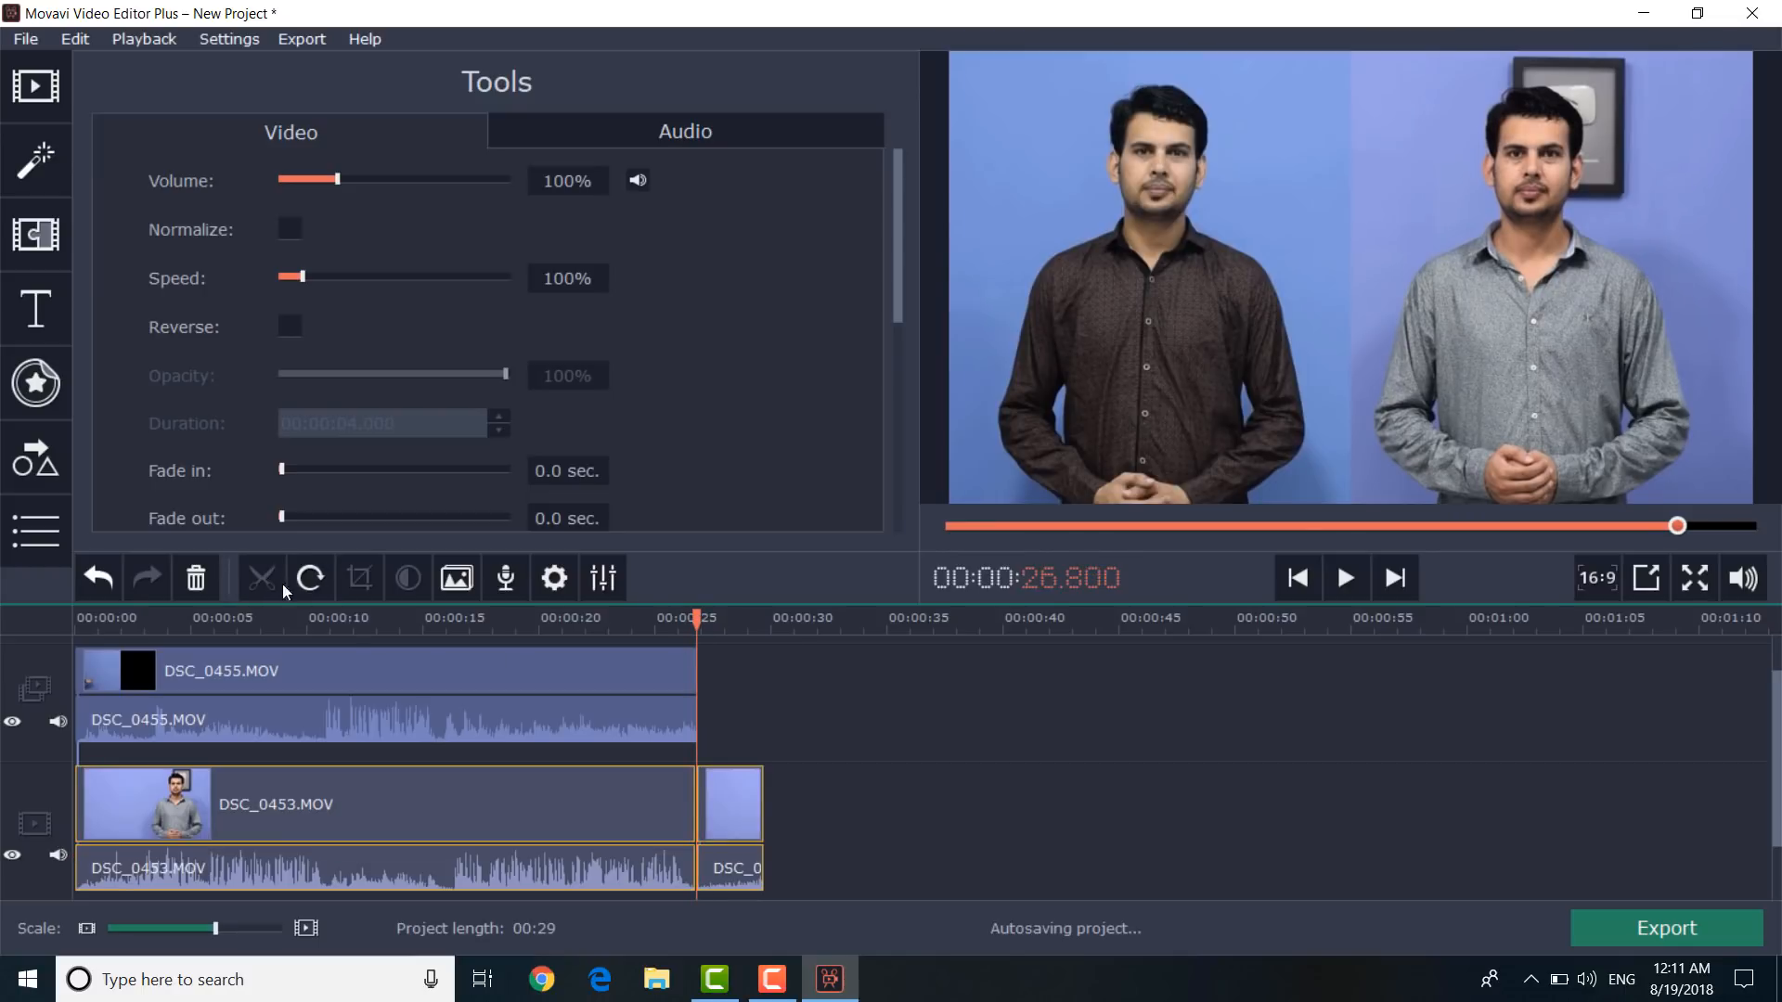
left_click(732, 800)
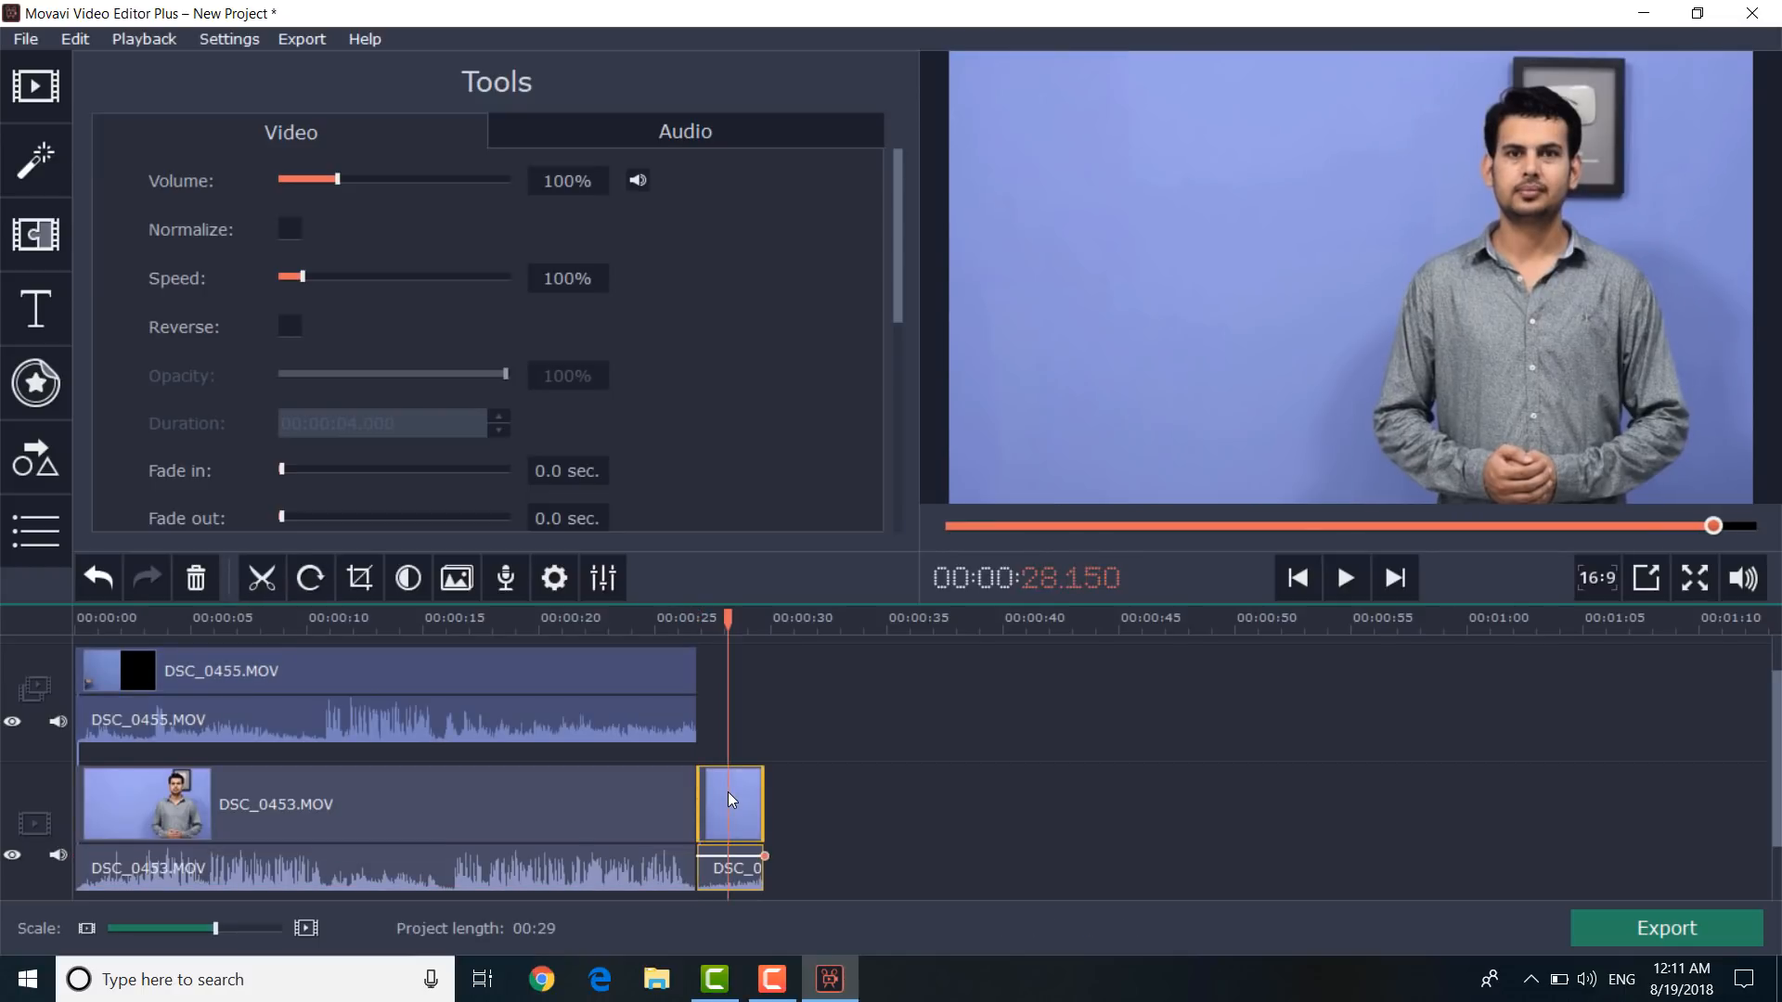
key("Delete")
left_click_drag(703, 640, 376, 647)
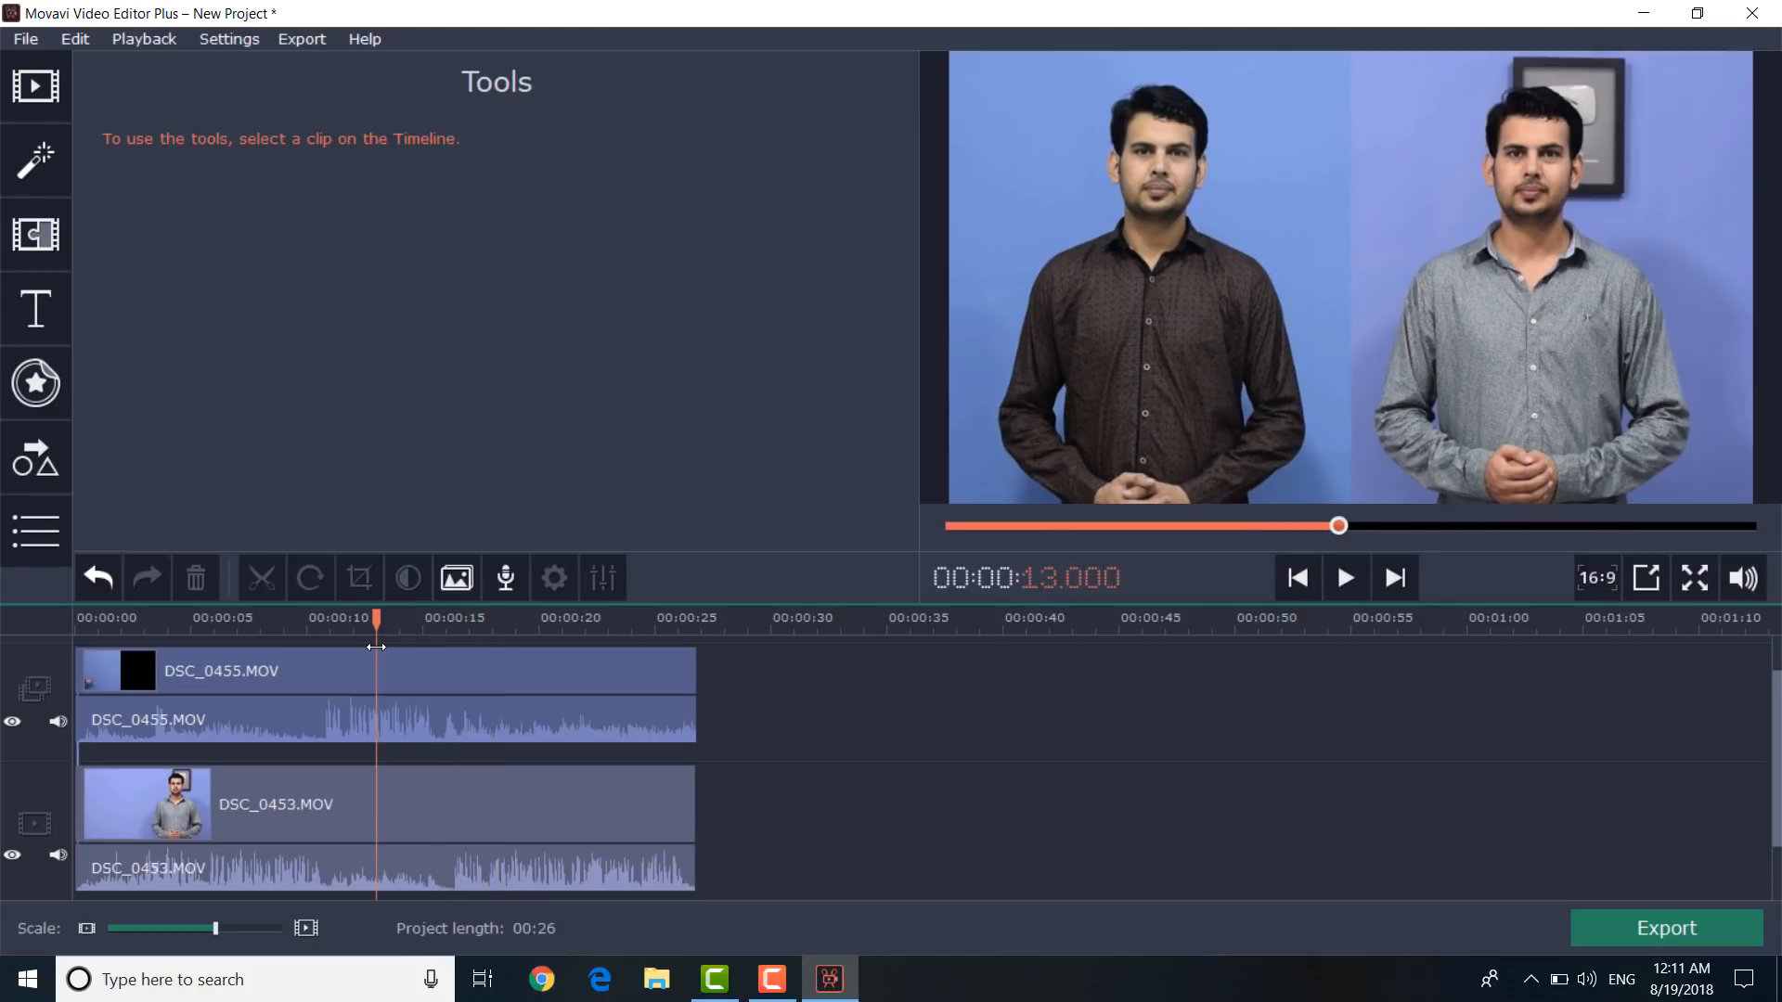
left_click(546, 678)
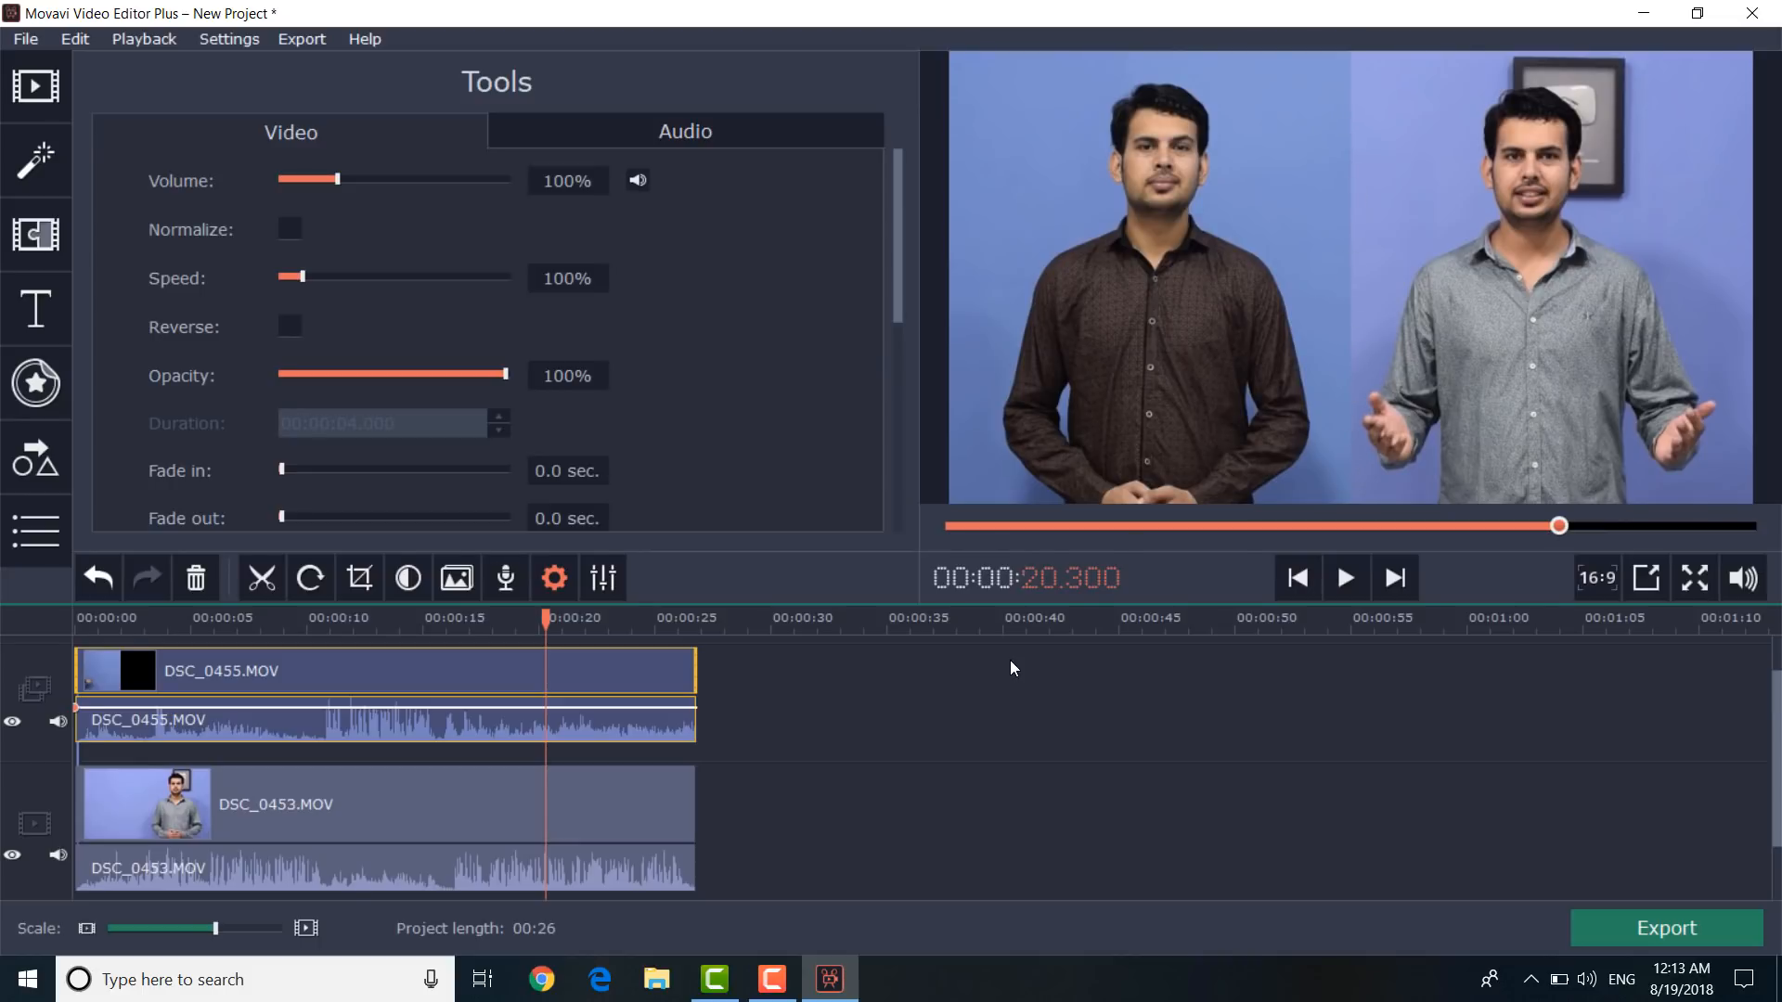
Step: Export the combined video as an MP4 file named "double role", then open its output folder and close it
left_click(1582, 933)
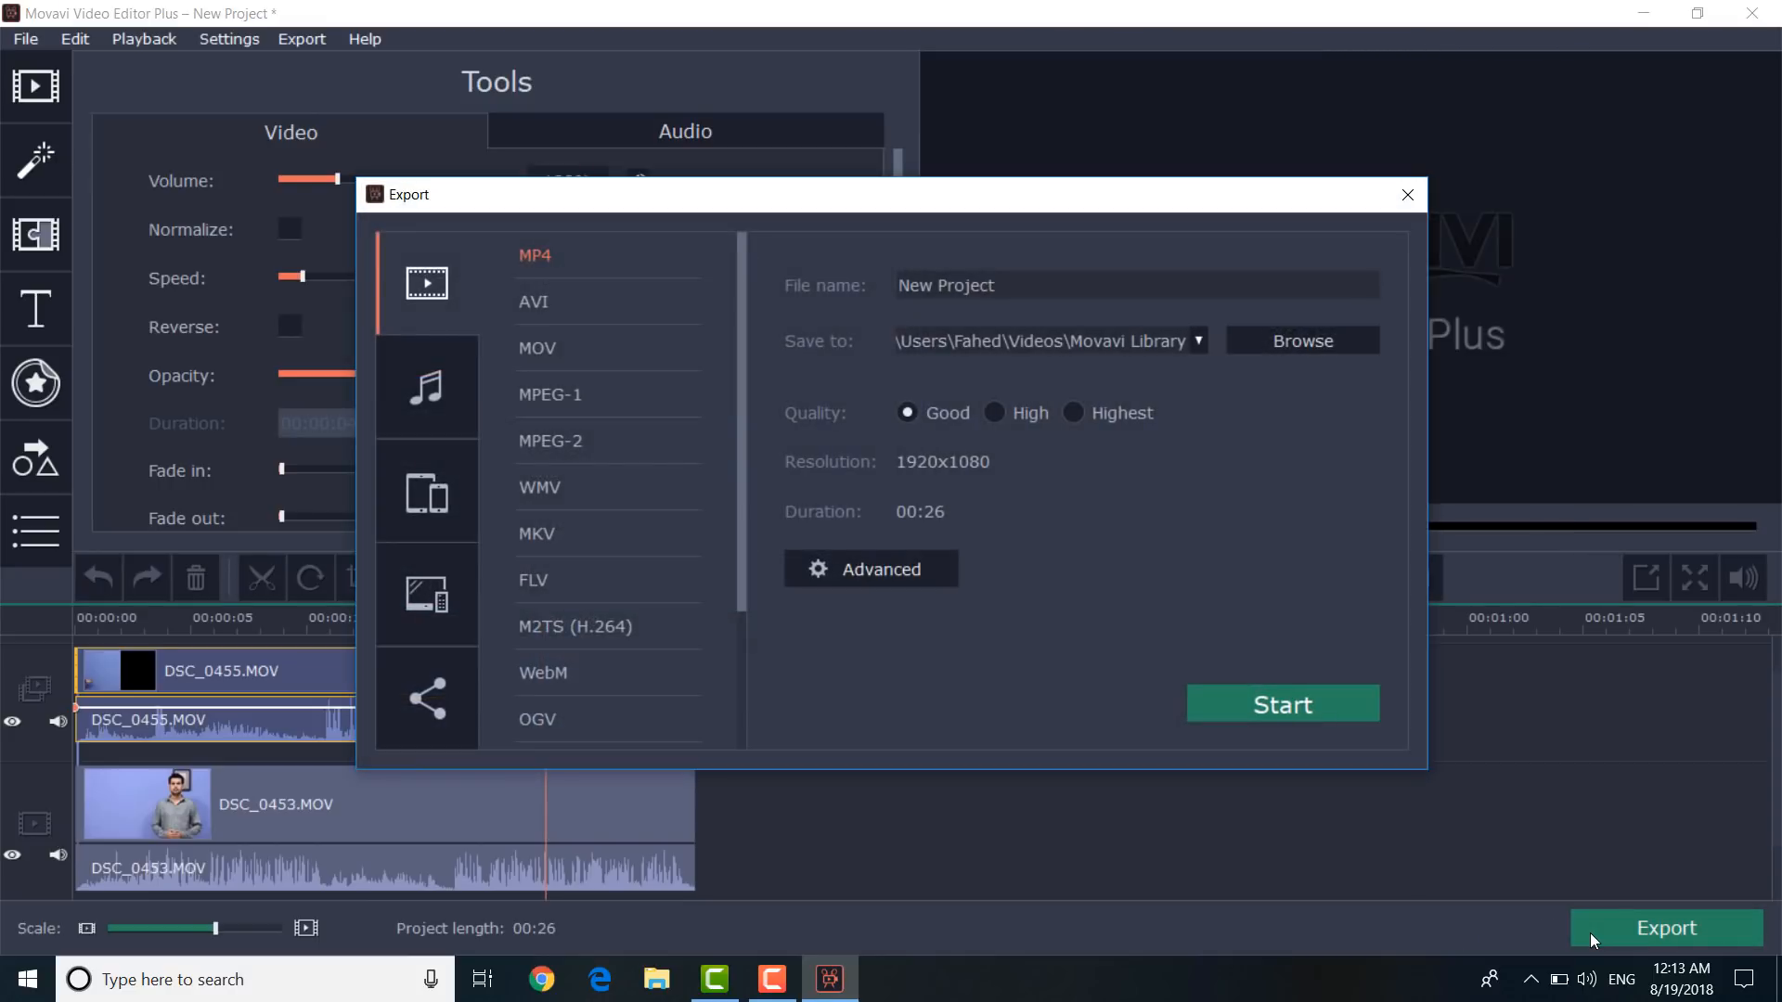
left_click(907, 279)
left_click_drag(996, 285, 869, 274)
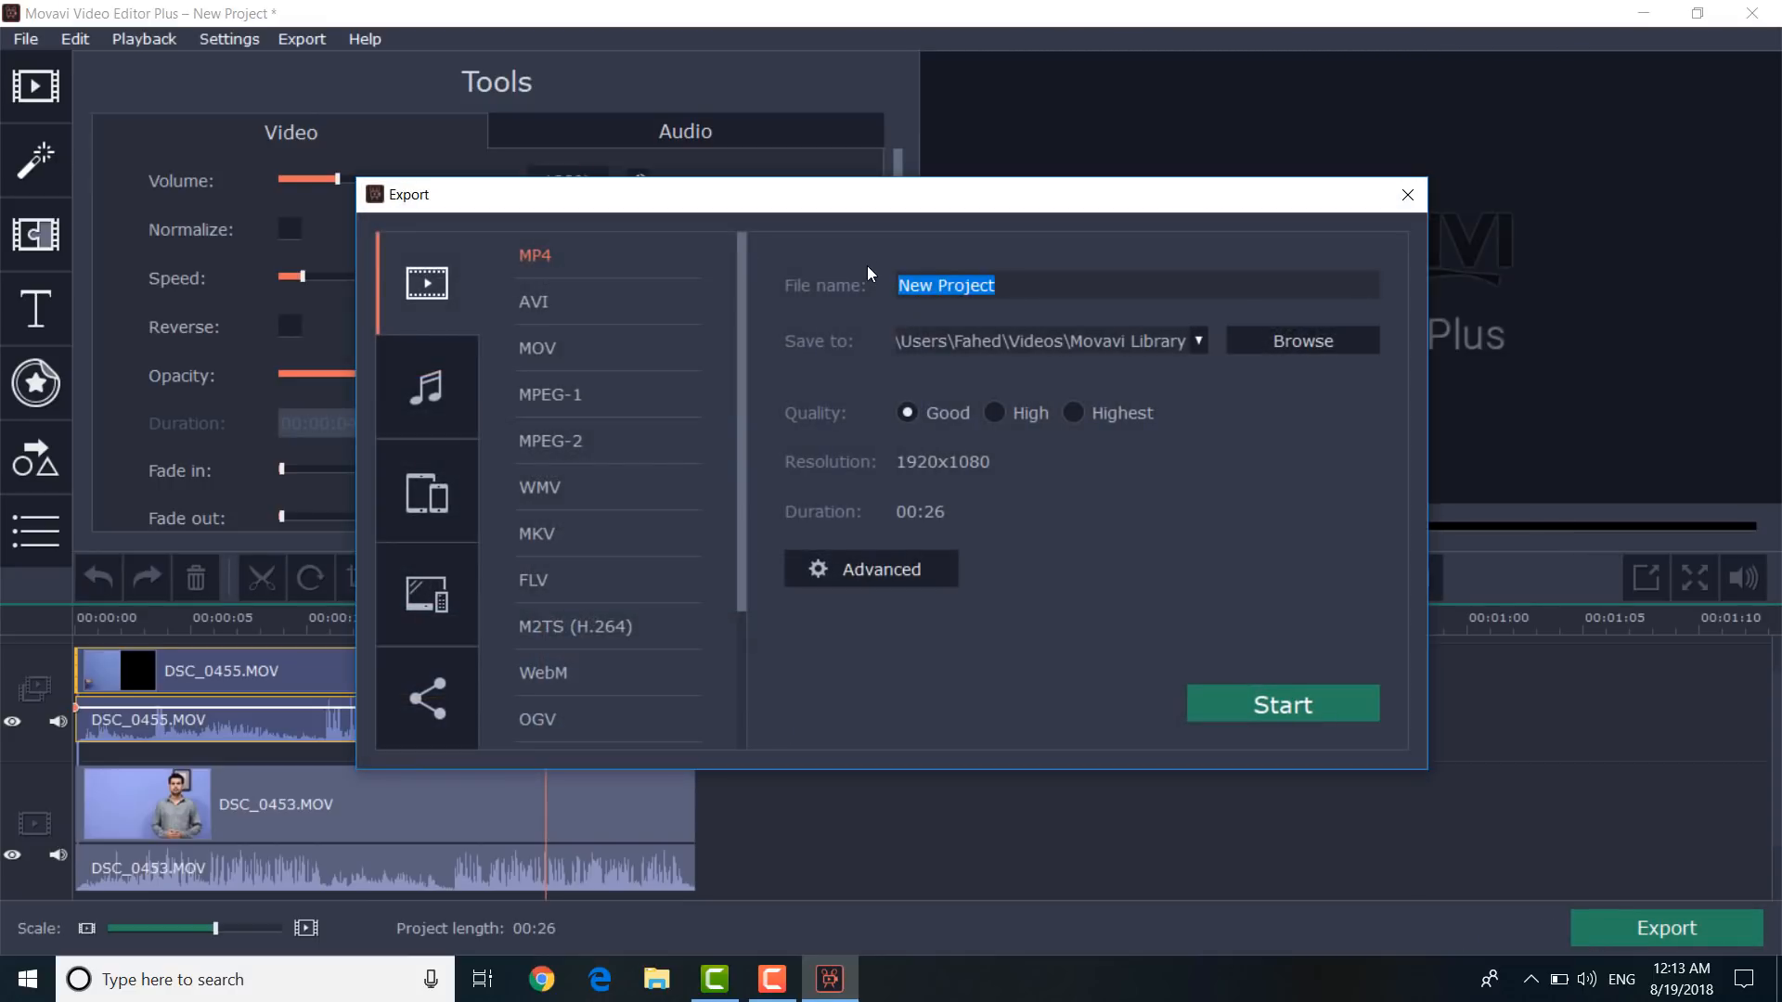
type("double role")
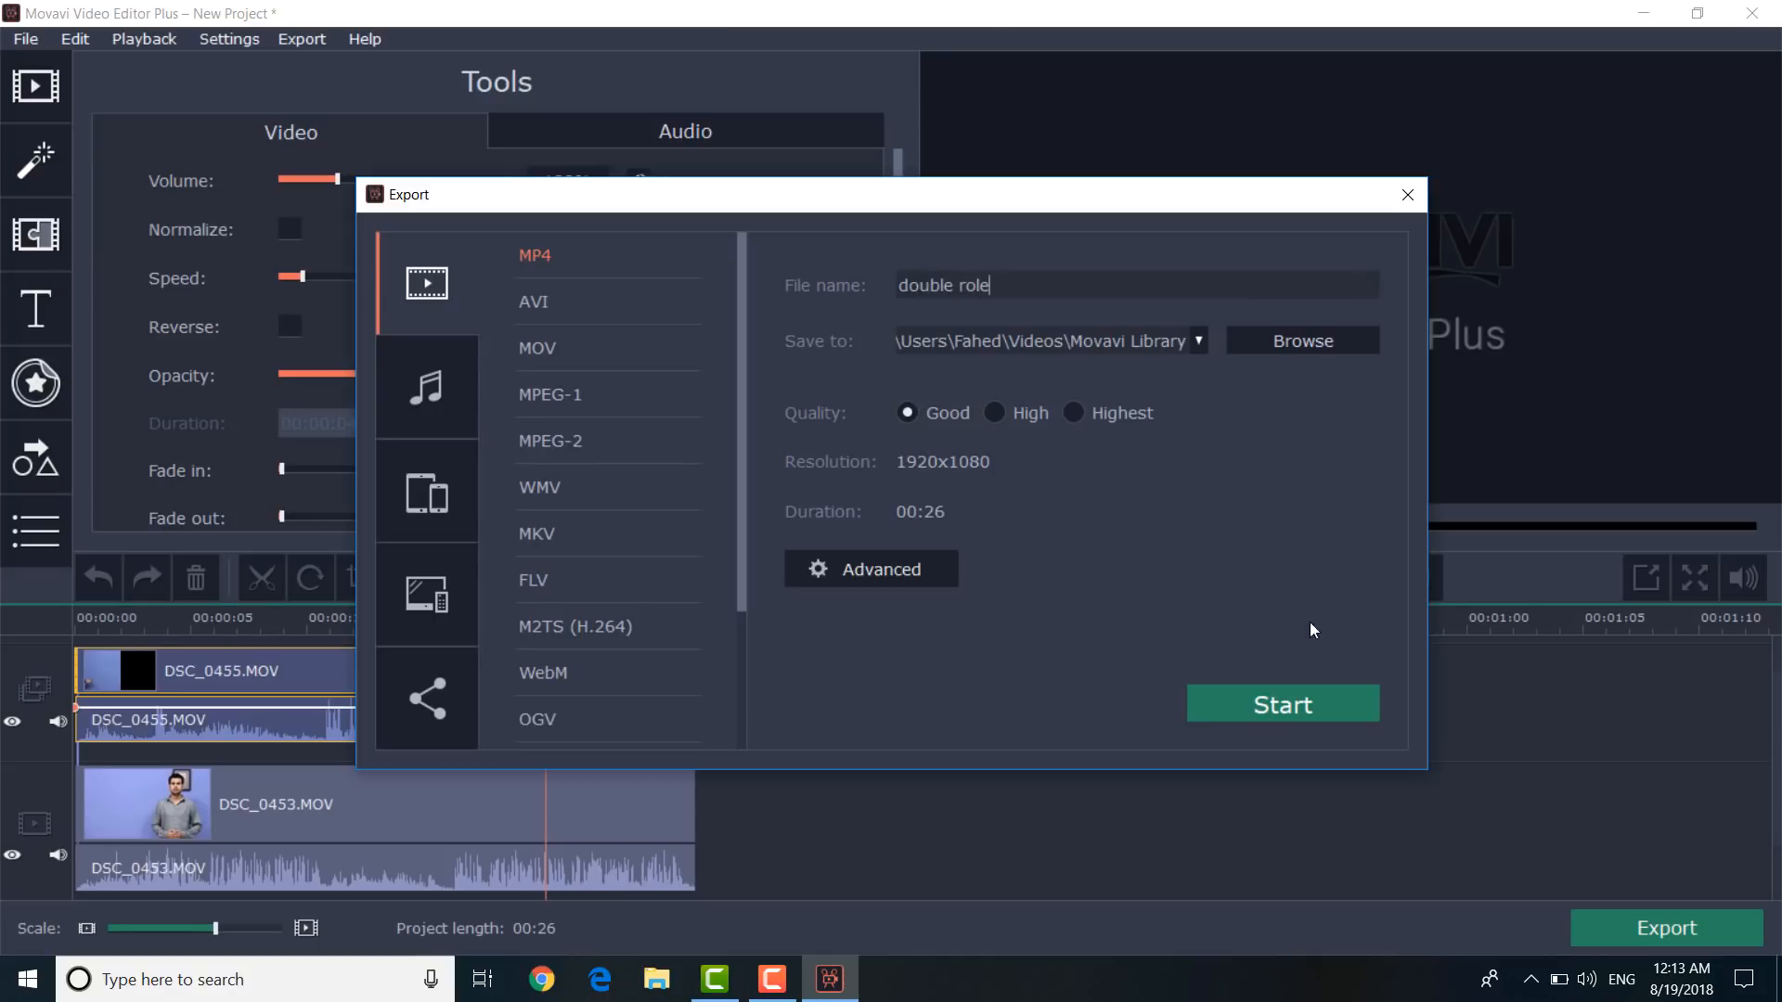
left_click(1294, 710)
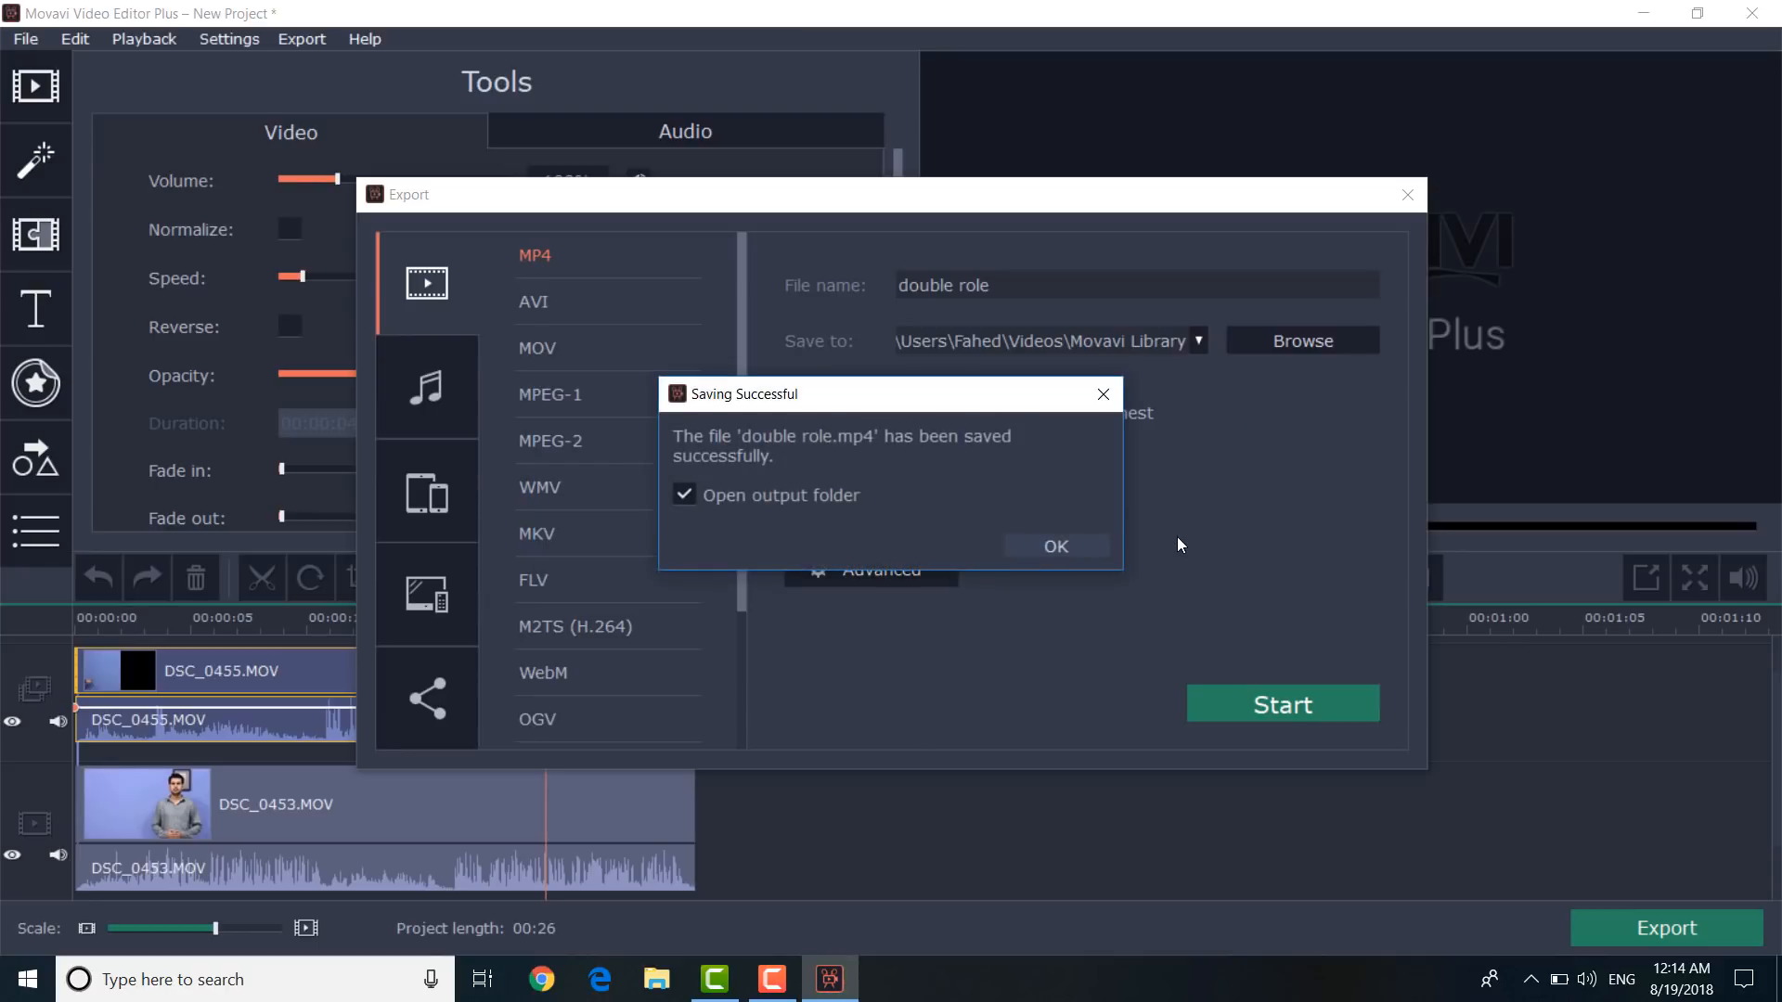
left_click(1057, 547)
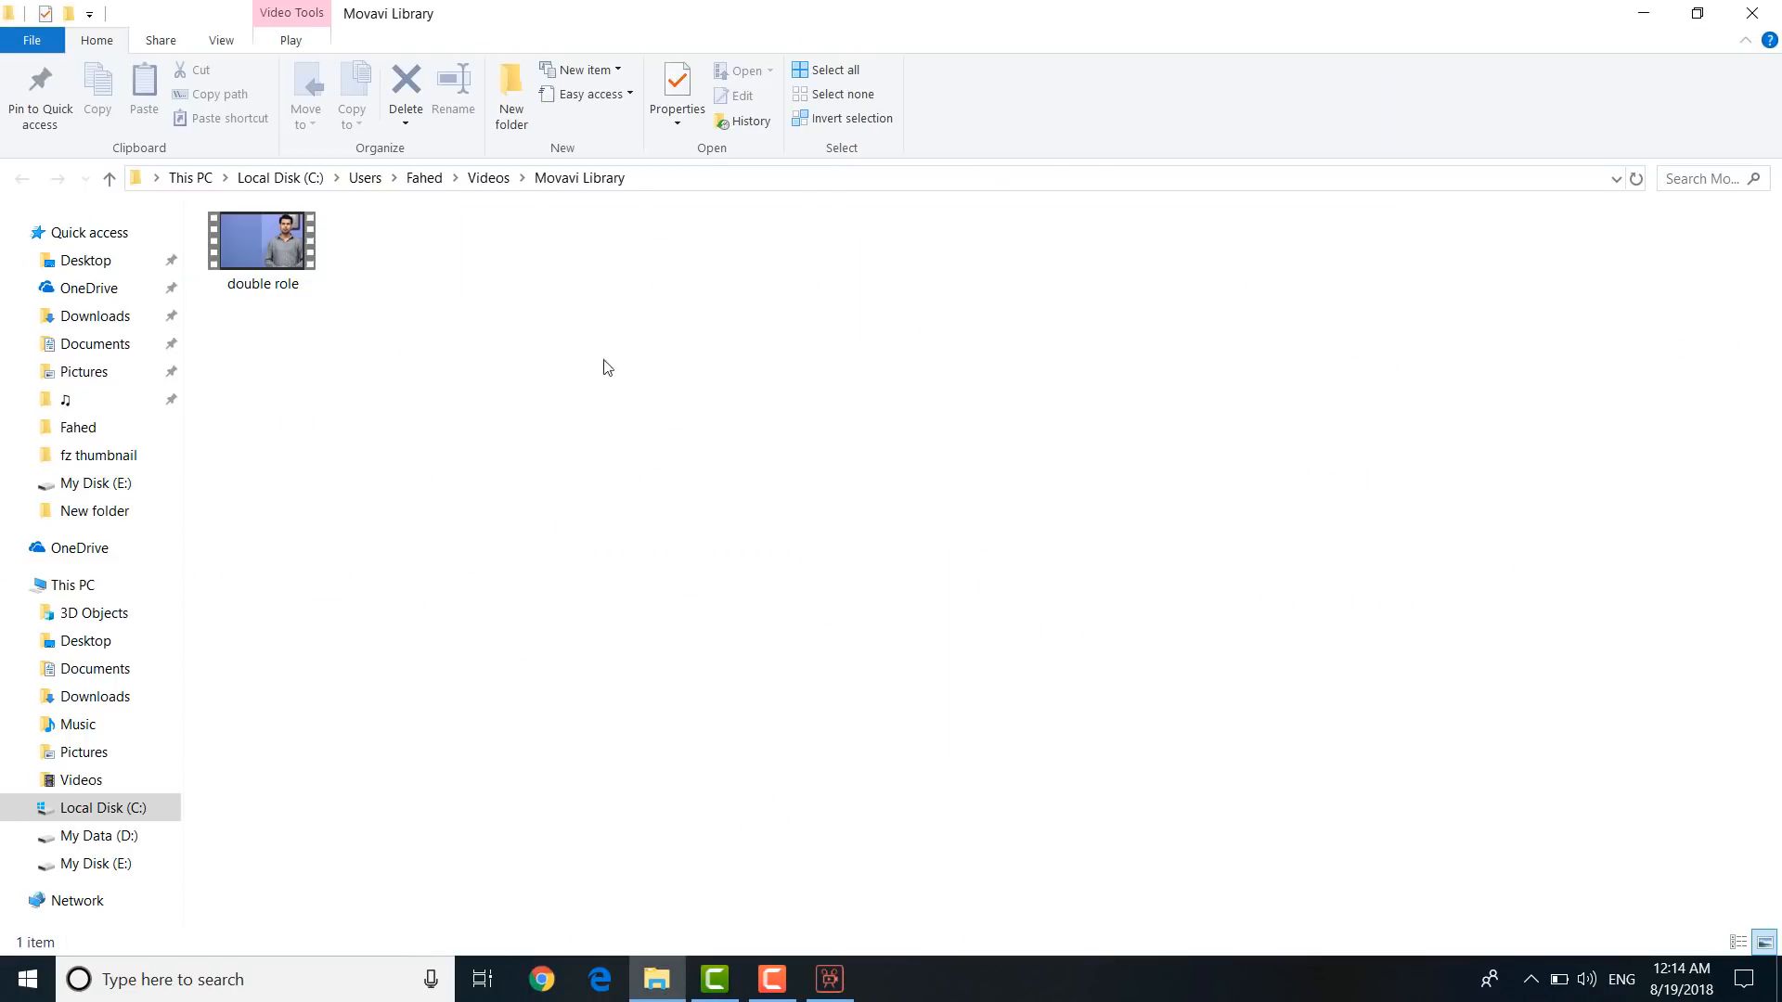
left_click(1752, 13)
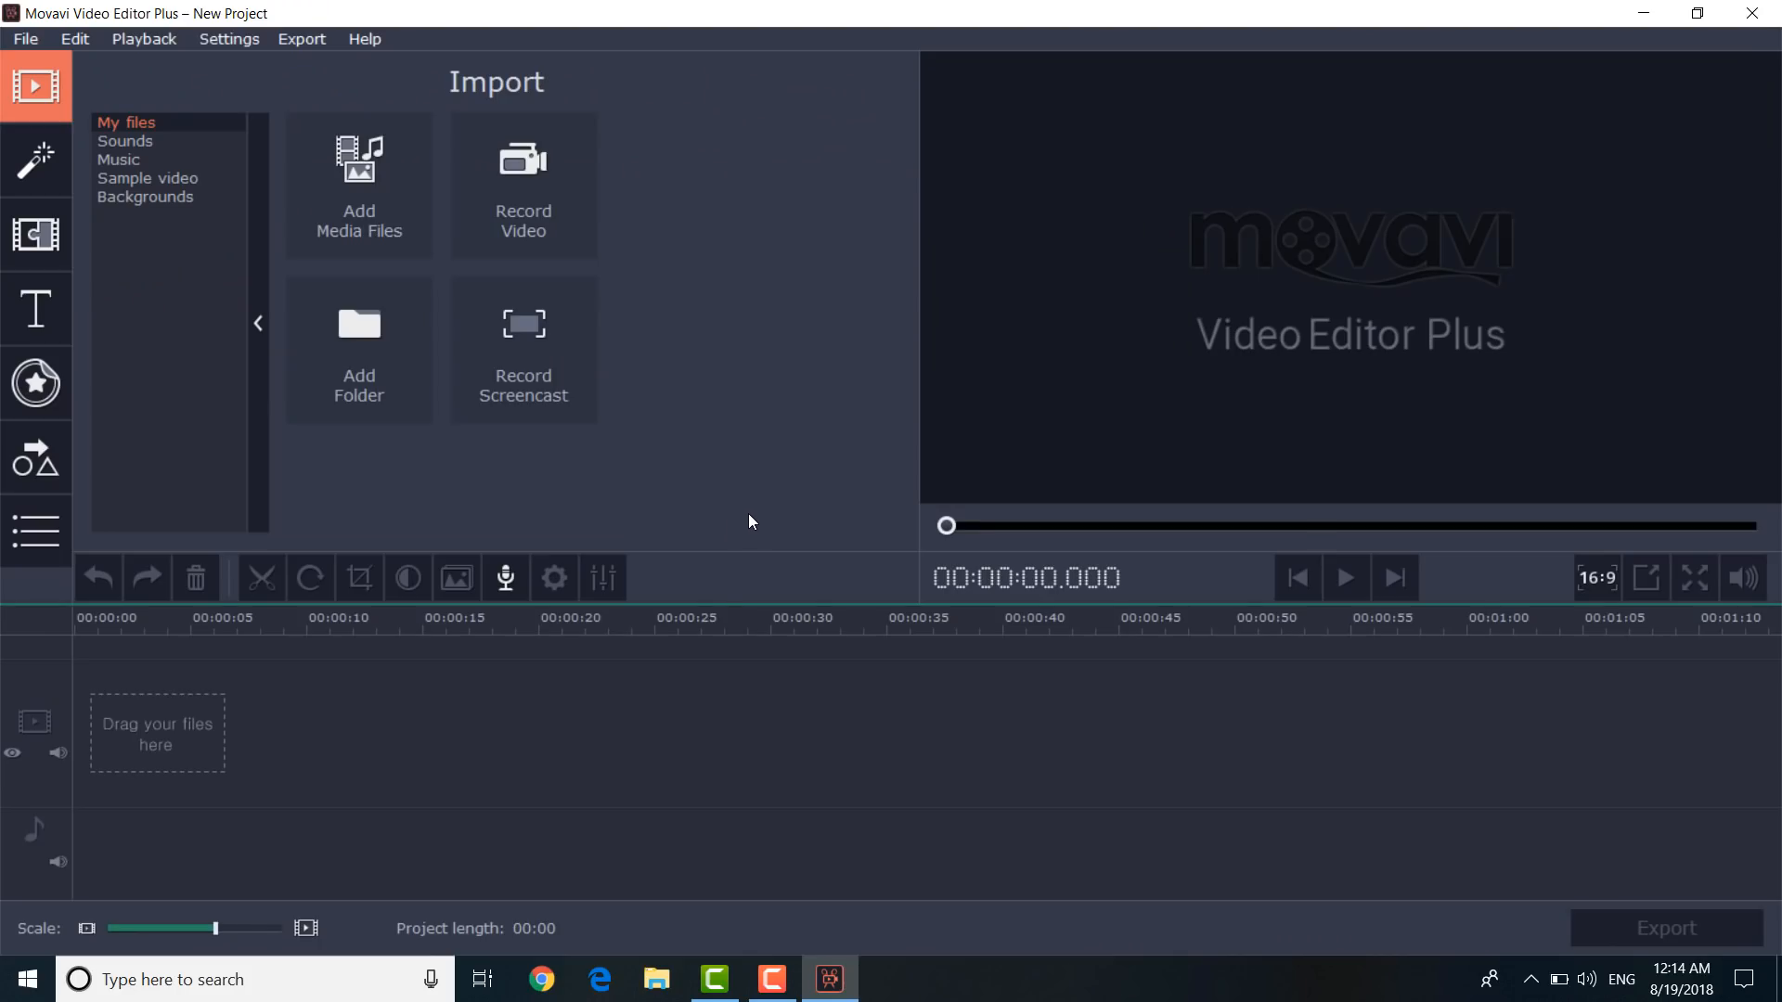
Step: Import the exported double role video and add a Highlight and Conceal mask that uses the blur effect
left_click(381, 234)
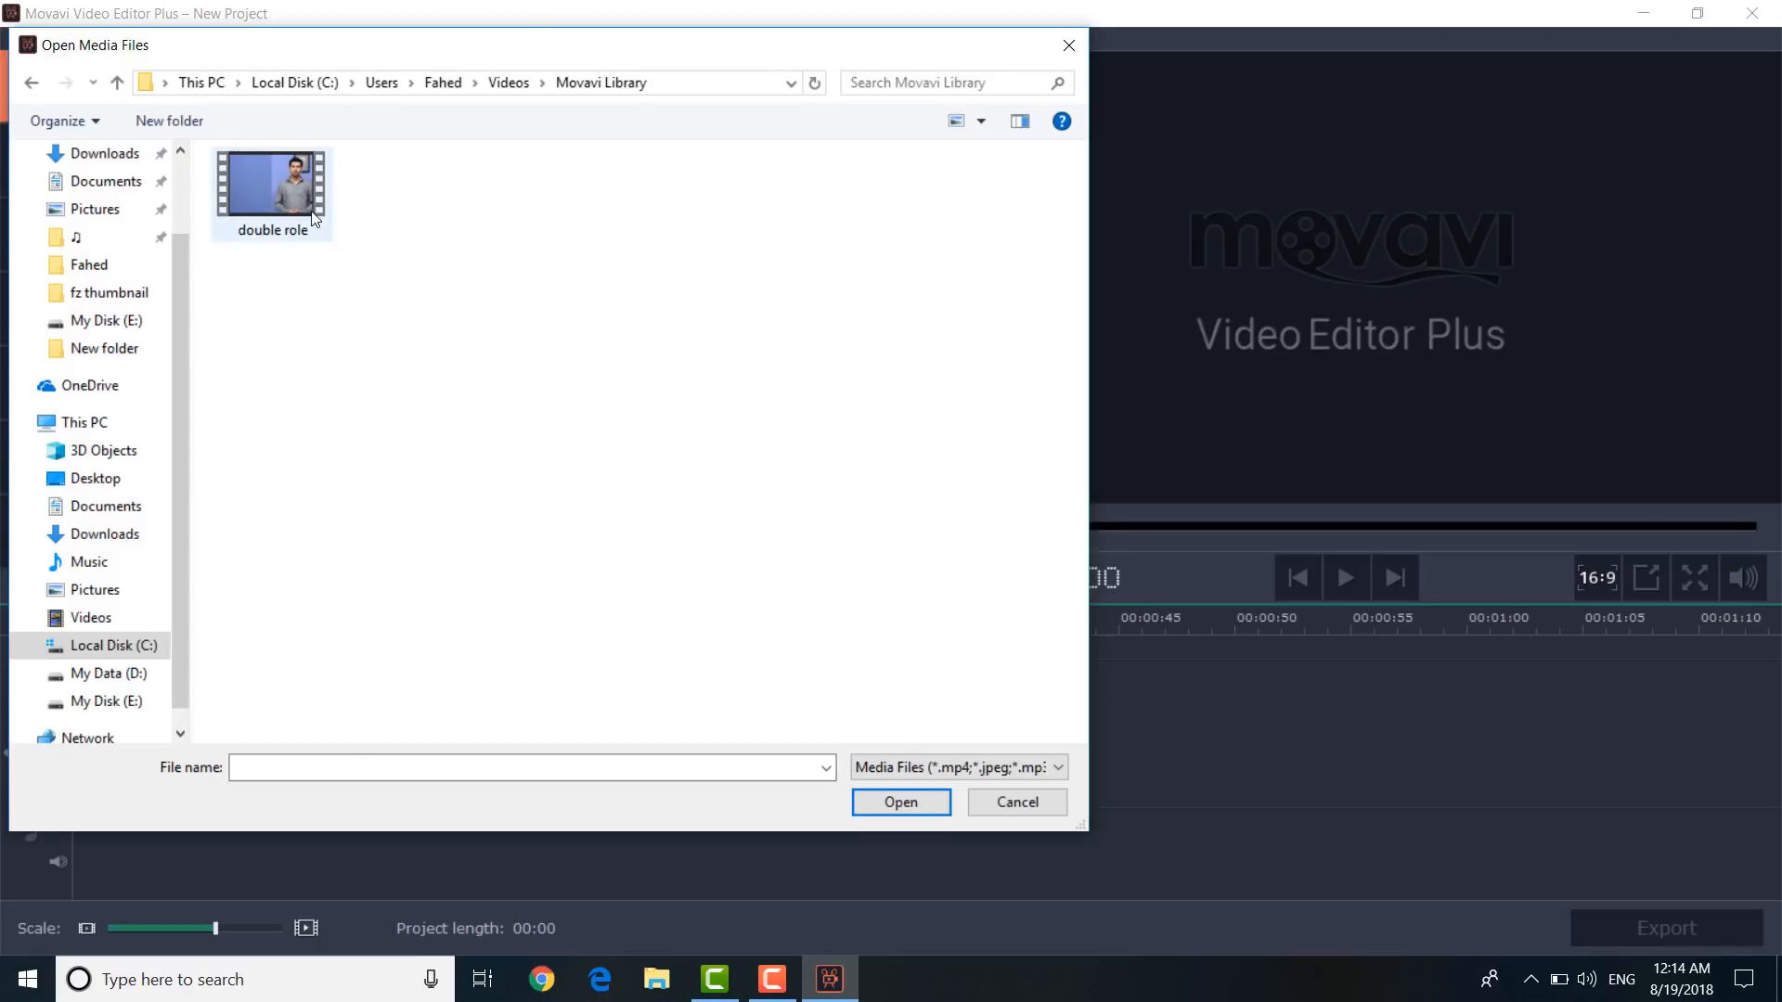
double_click(272, 191)
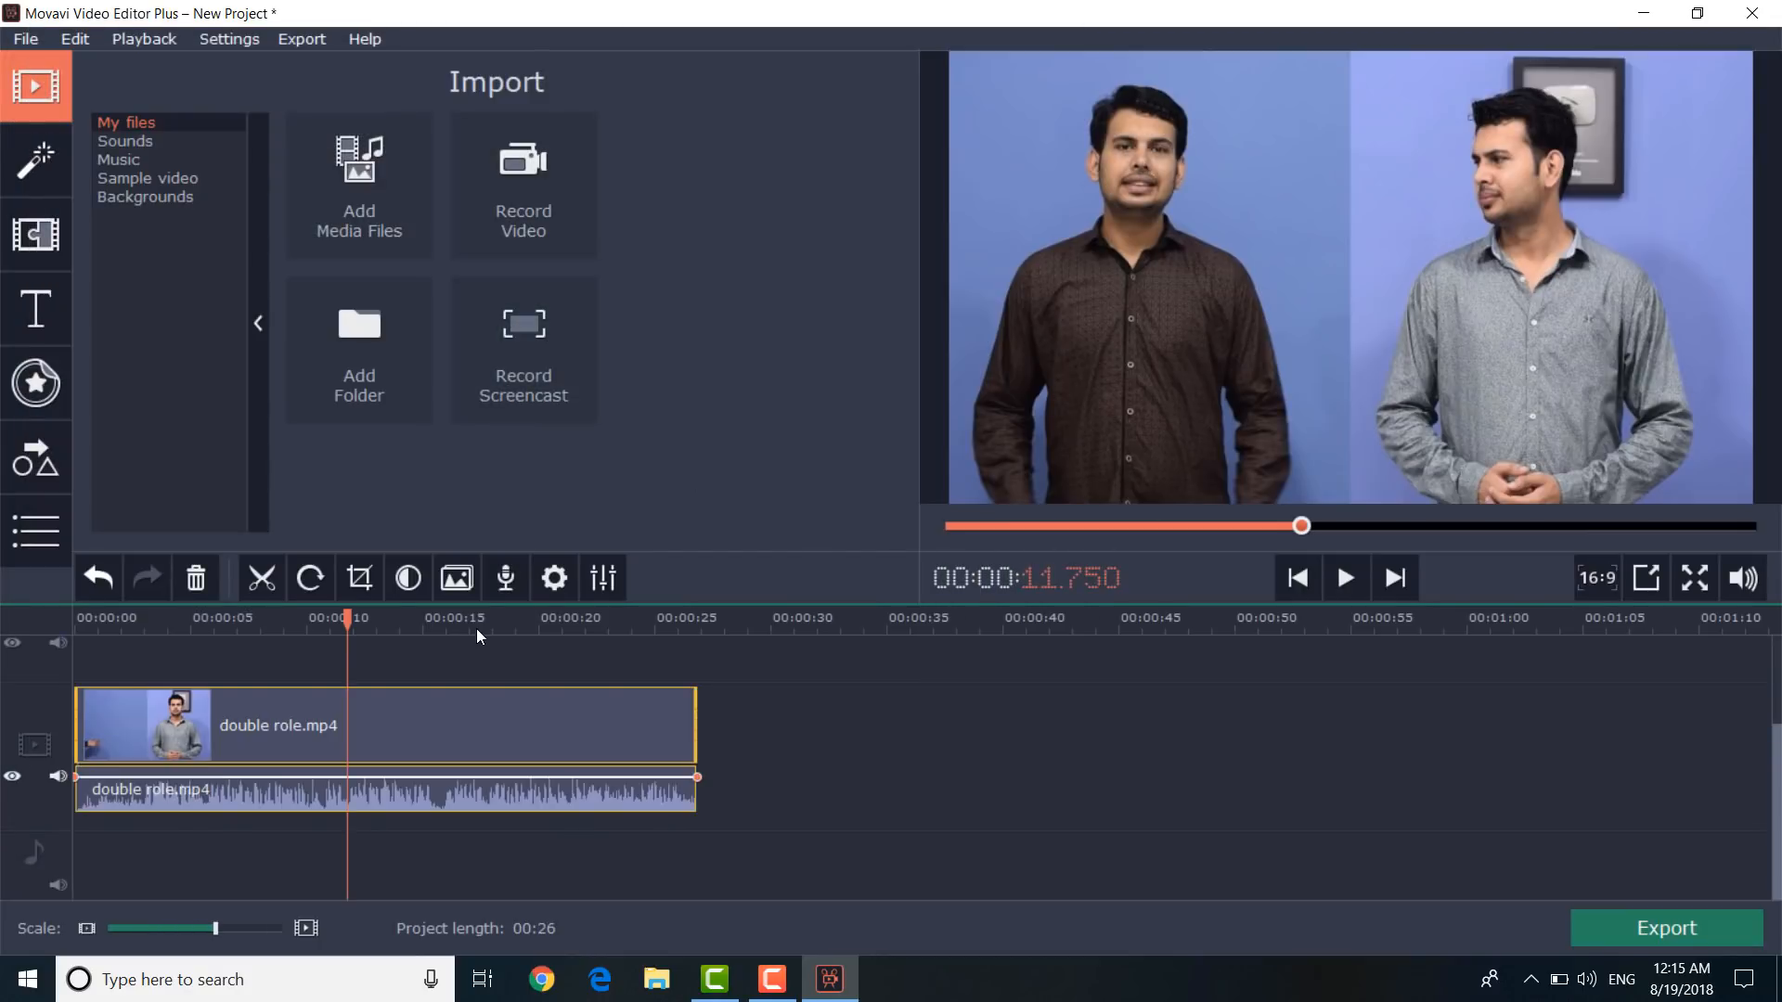
left_click(556, 594)
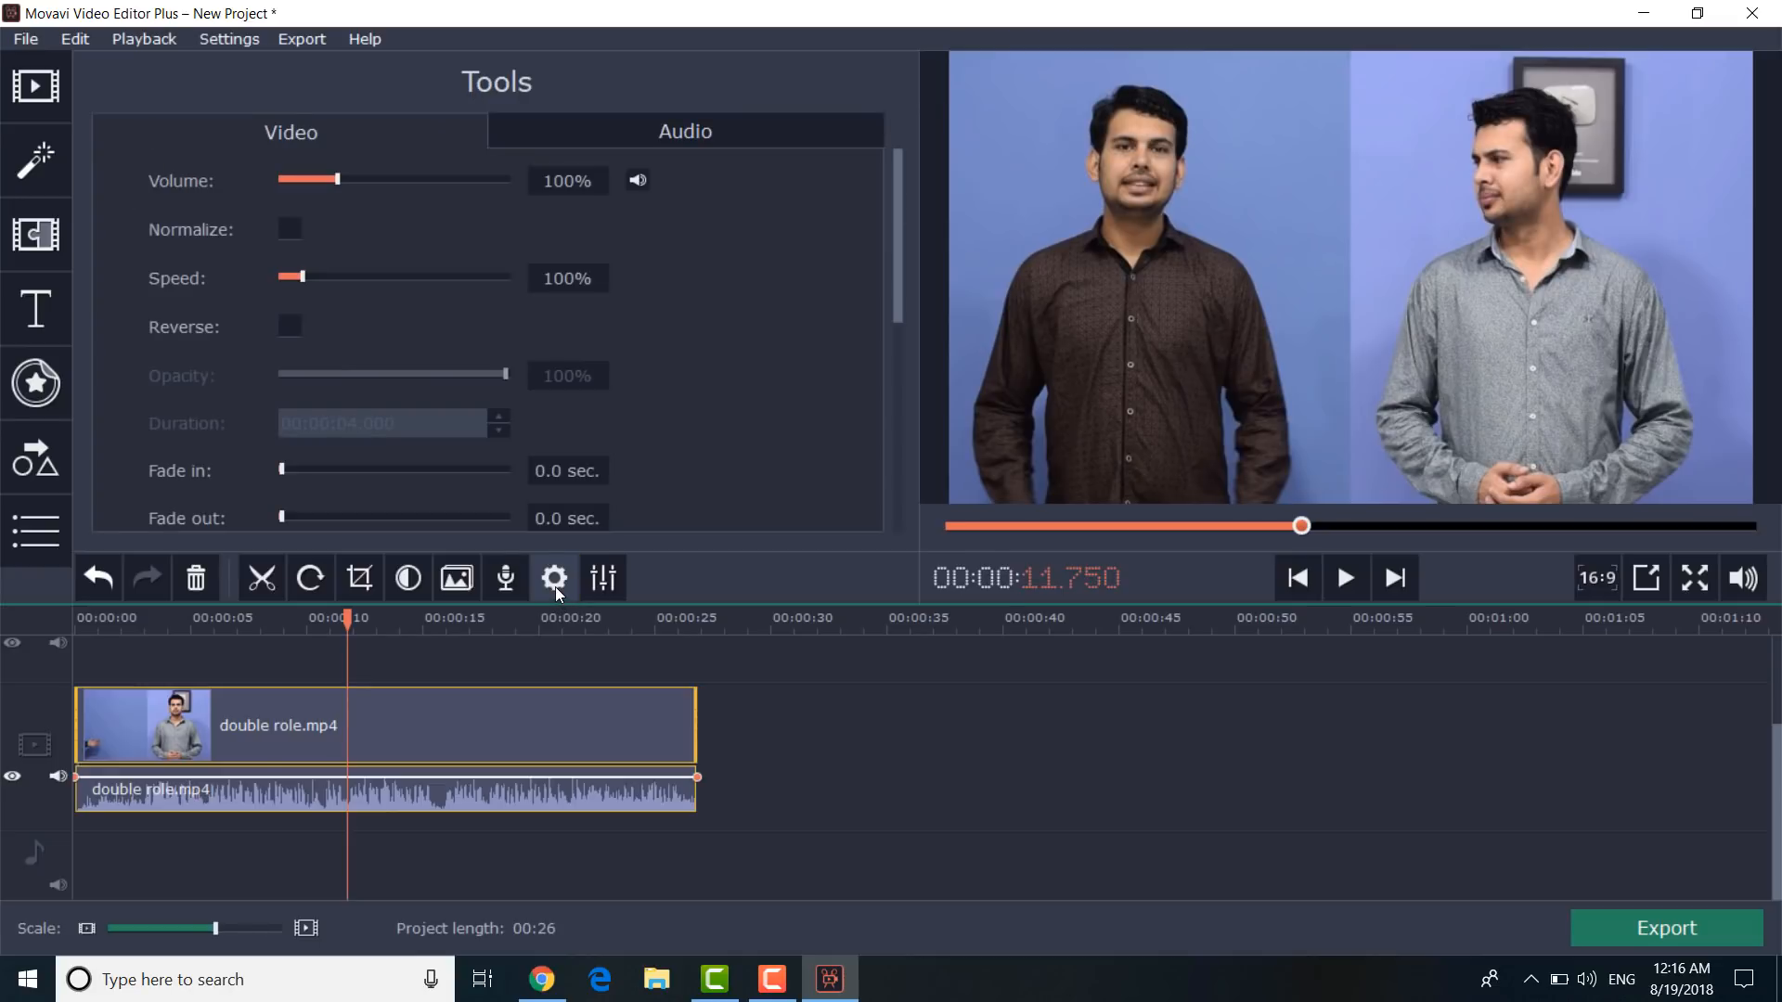
scroll(664, 405, "down", 3)
left_click_drag(895, 347, 894, 427)
left_click(781, 441)
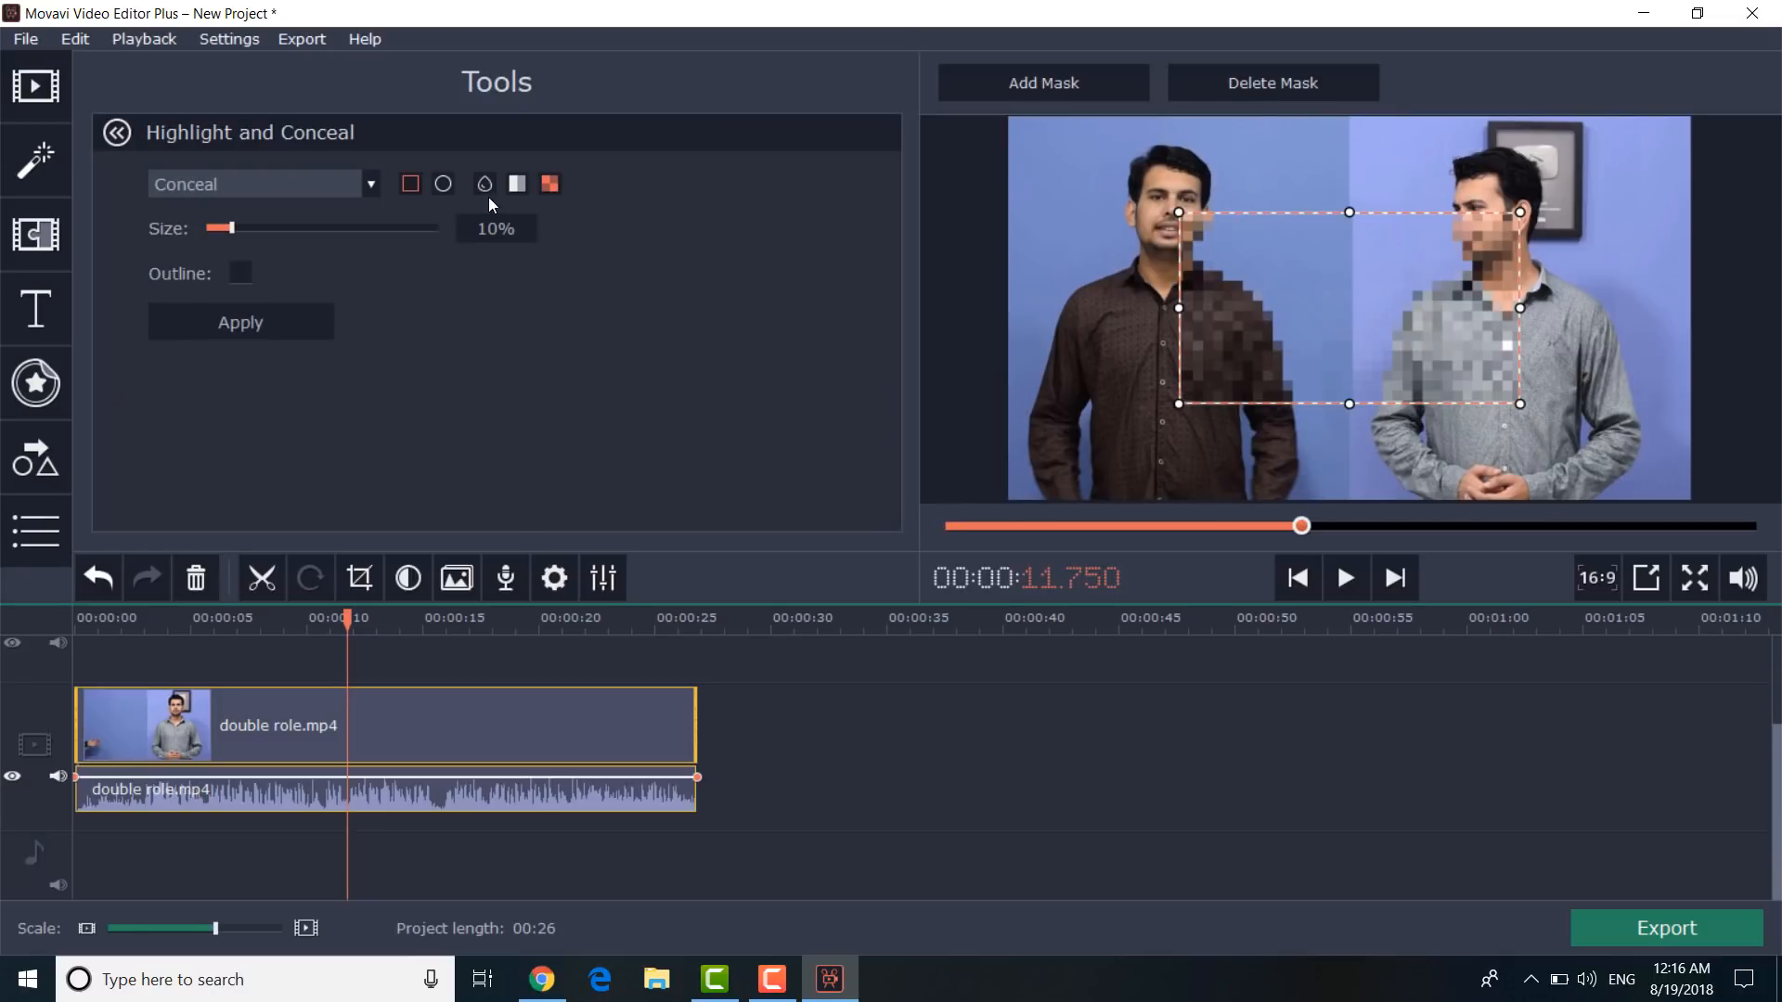
left_click(486, 184)
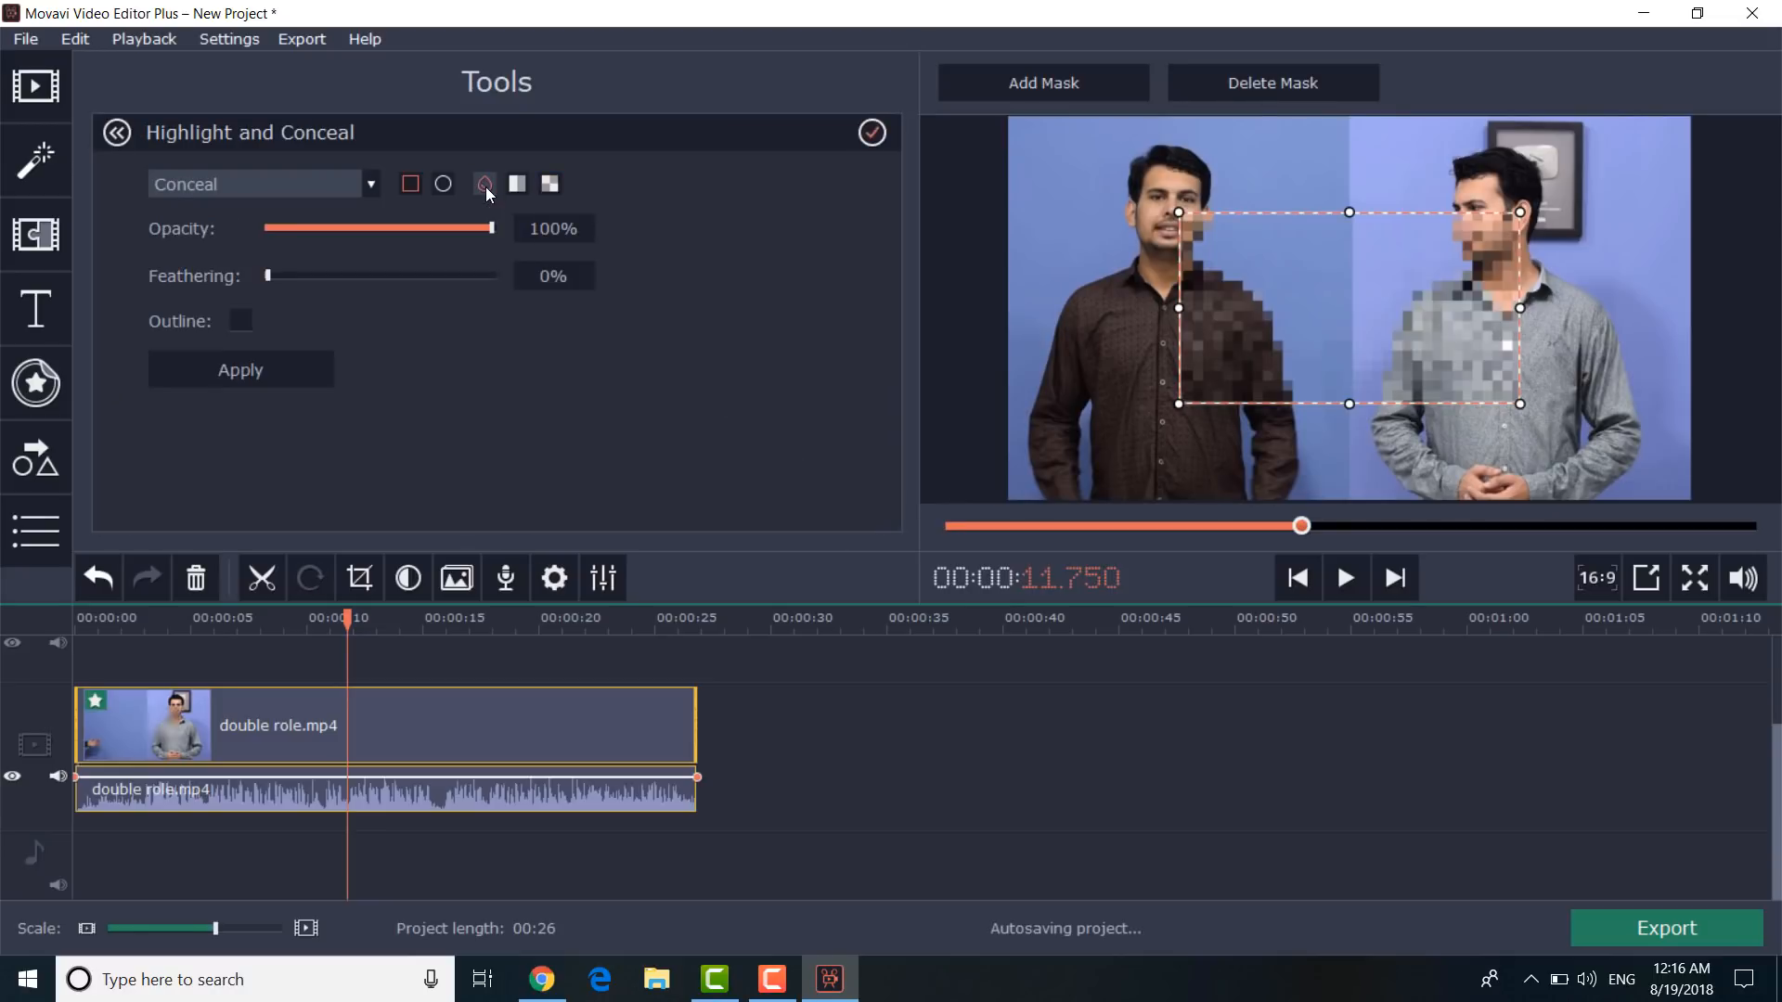
Step: Reshape the blur mask into a narrow, full-height vertical strip over the seam between the two halves of the picture
left_click_drag(1187, 319, 1333, 294)
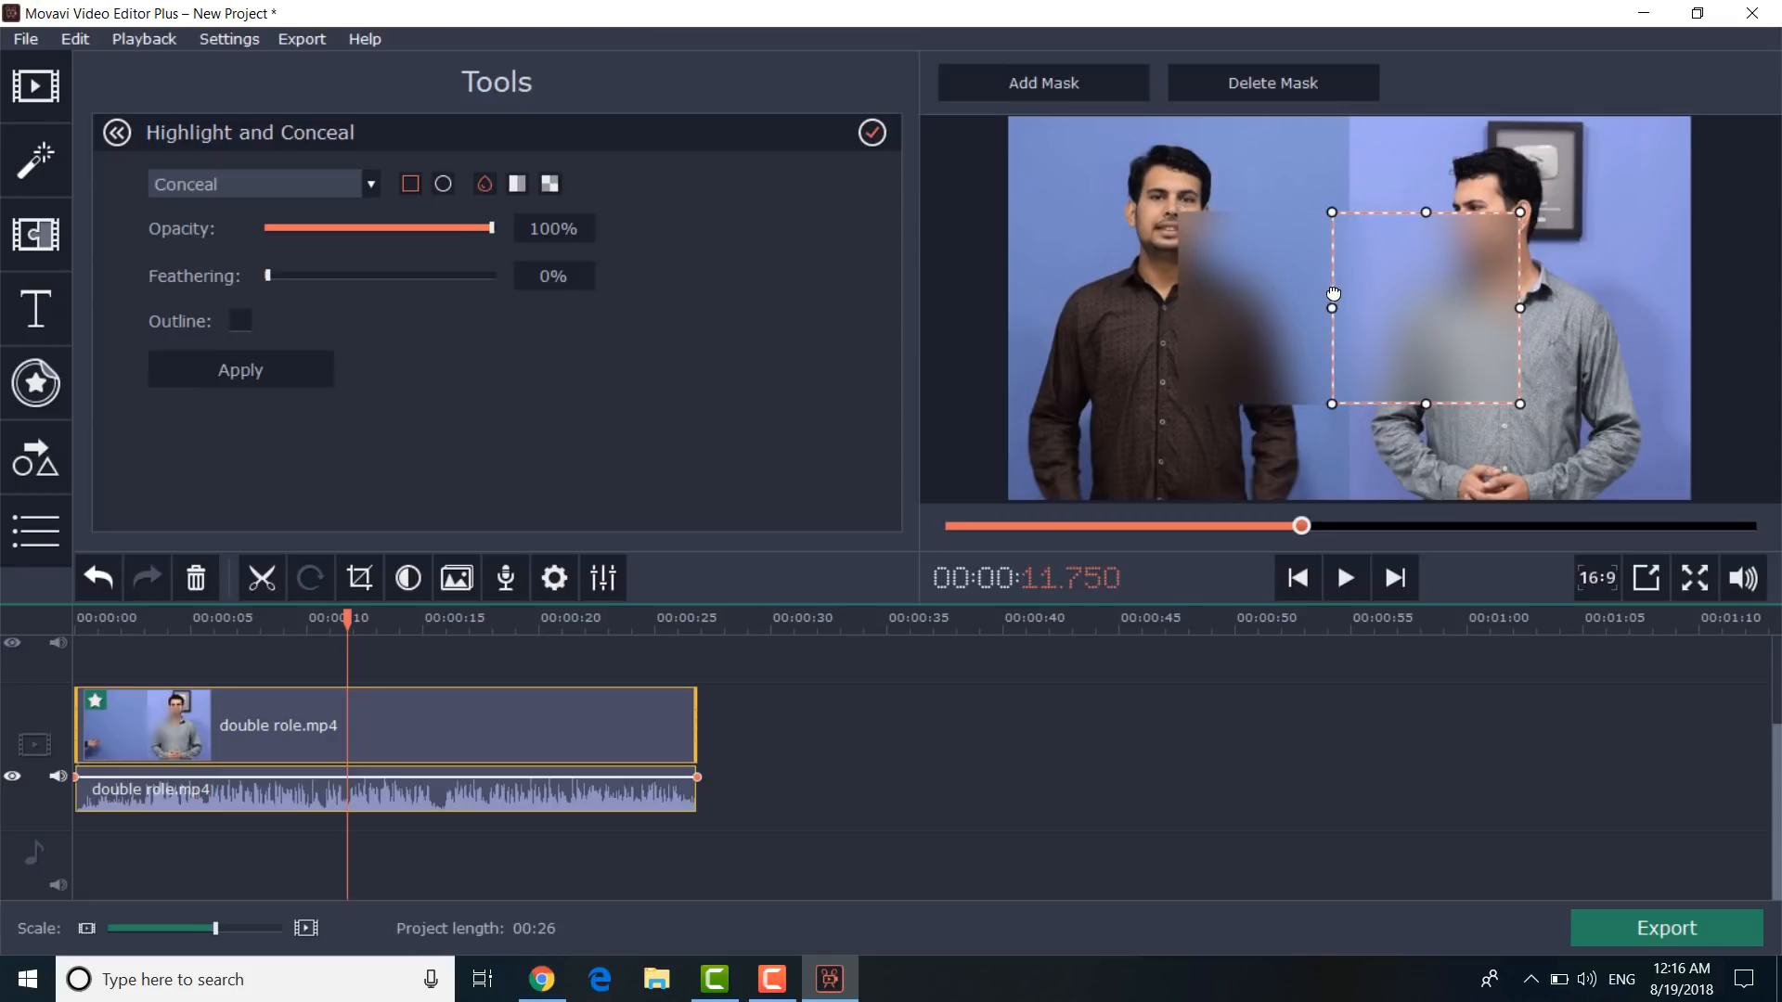
left_click_drag(1525, 309, 1376, 310)
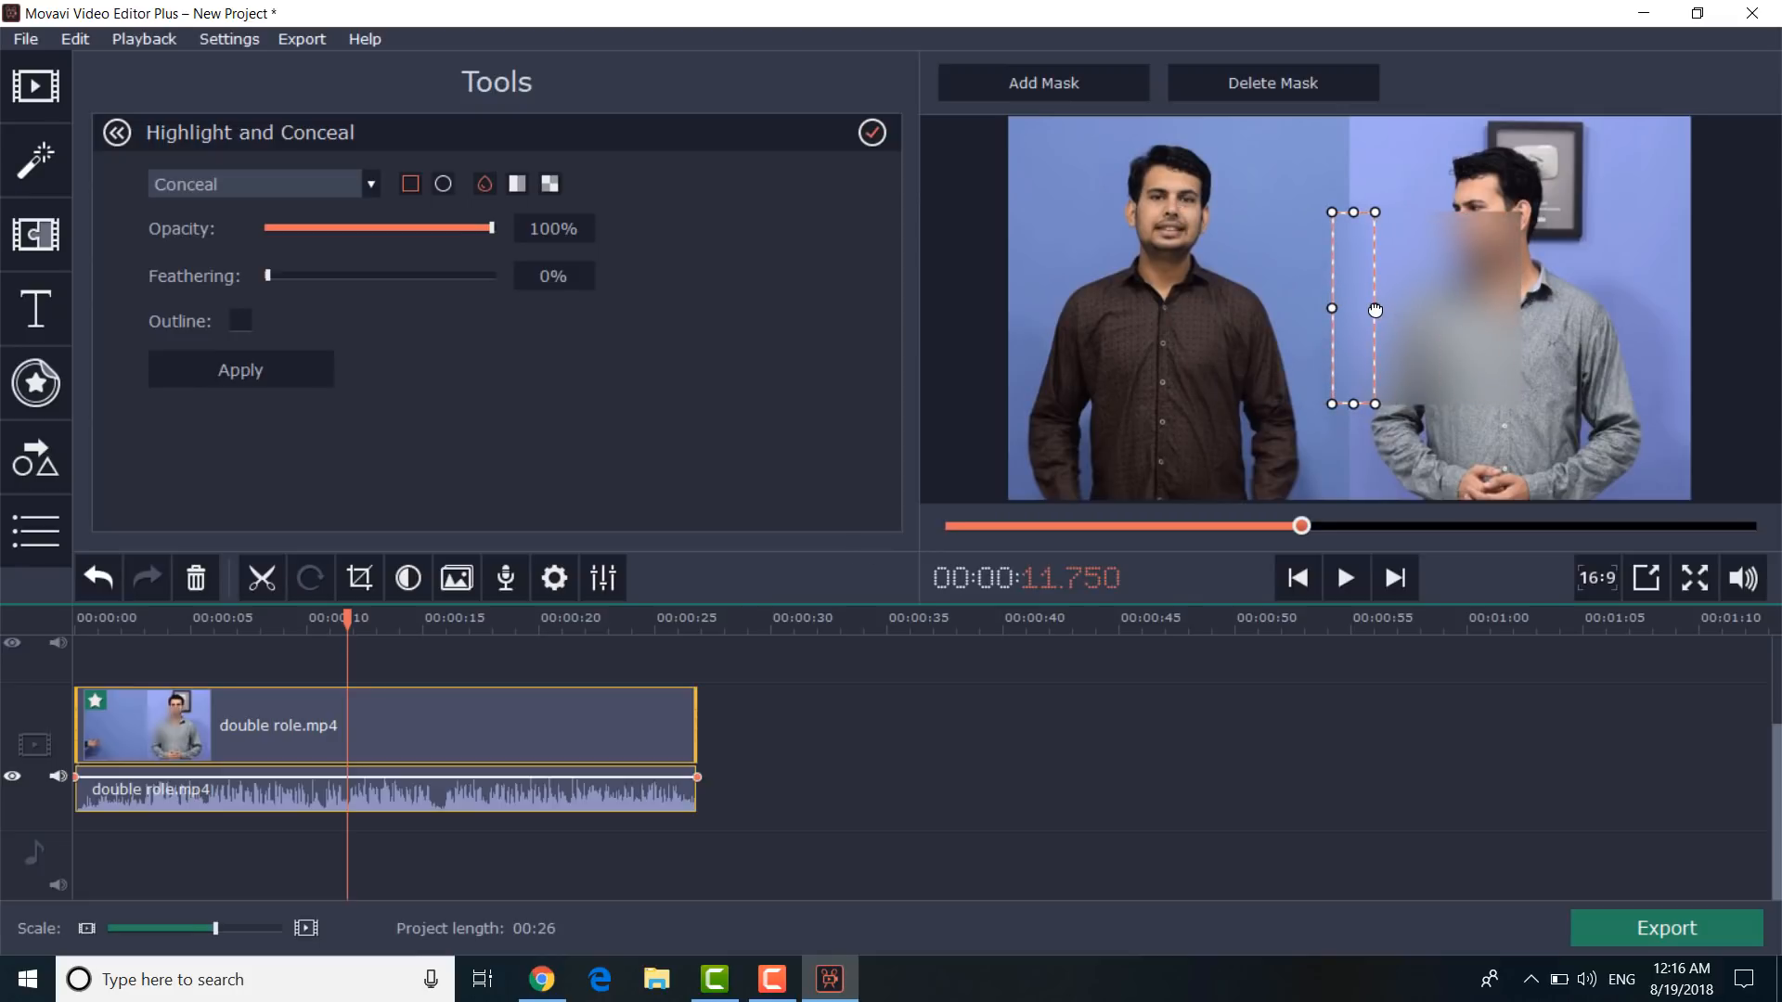
left_click_drag(1354, 216, 1354, 114)
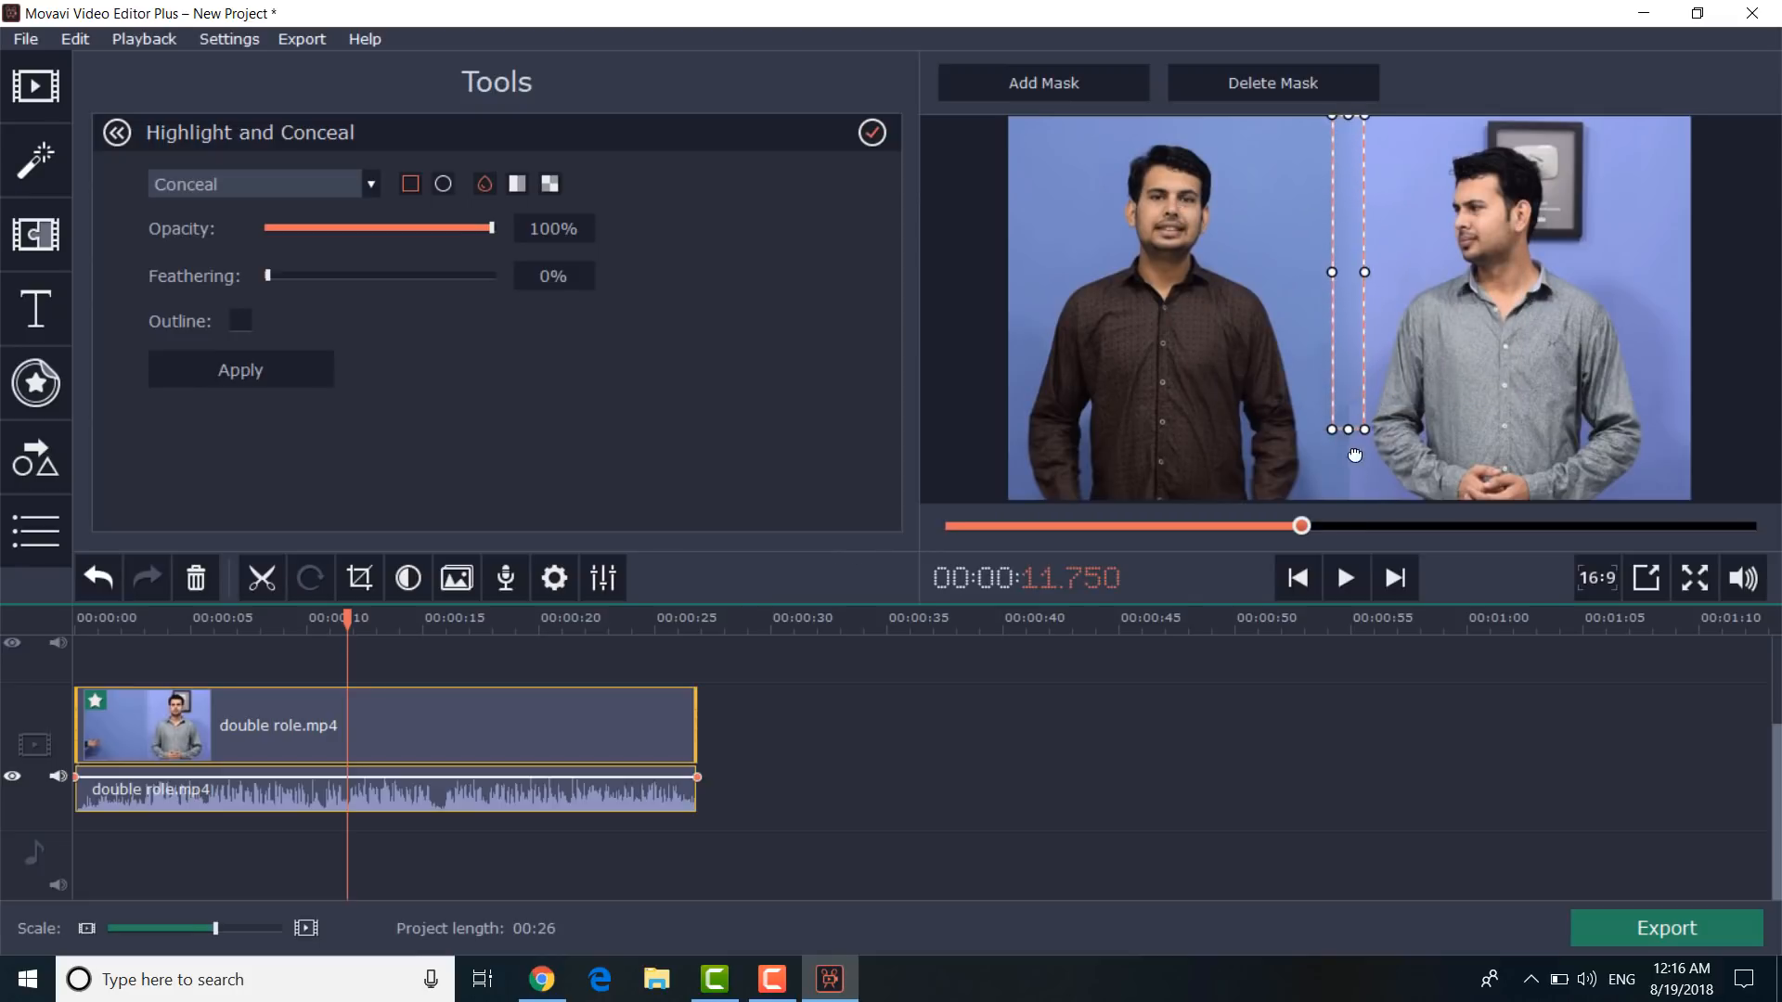
left_click_drag(1354, 405, 1350, 517)
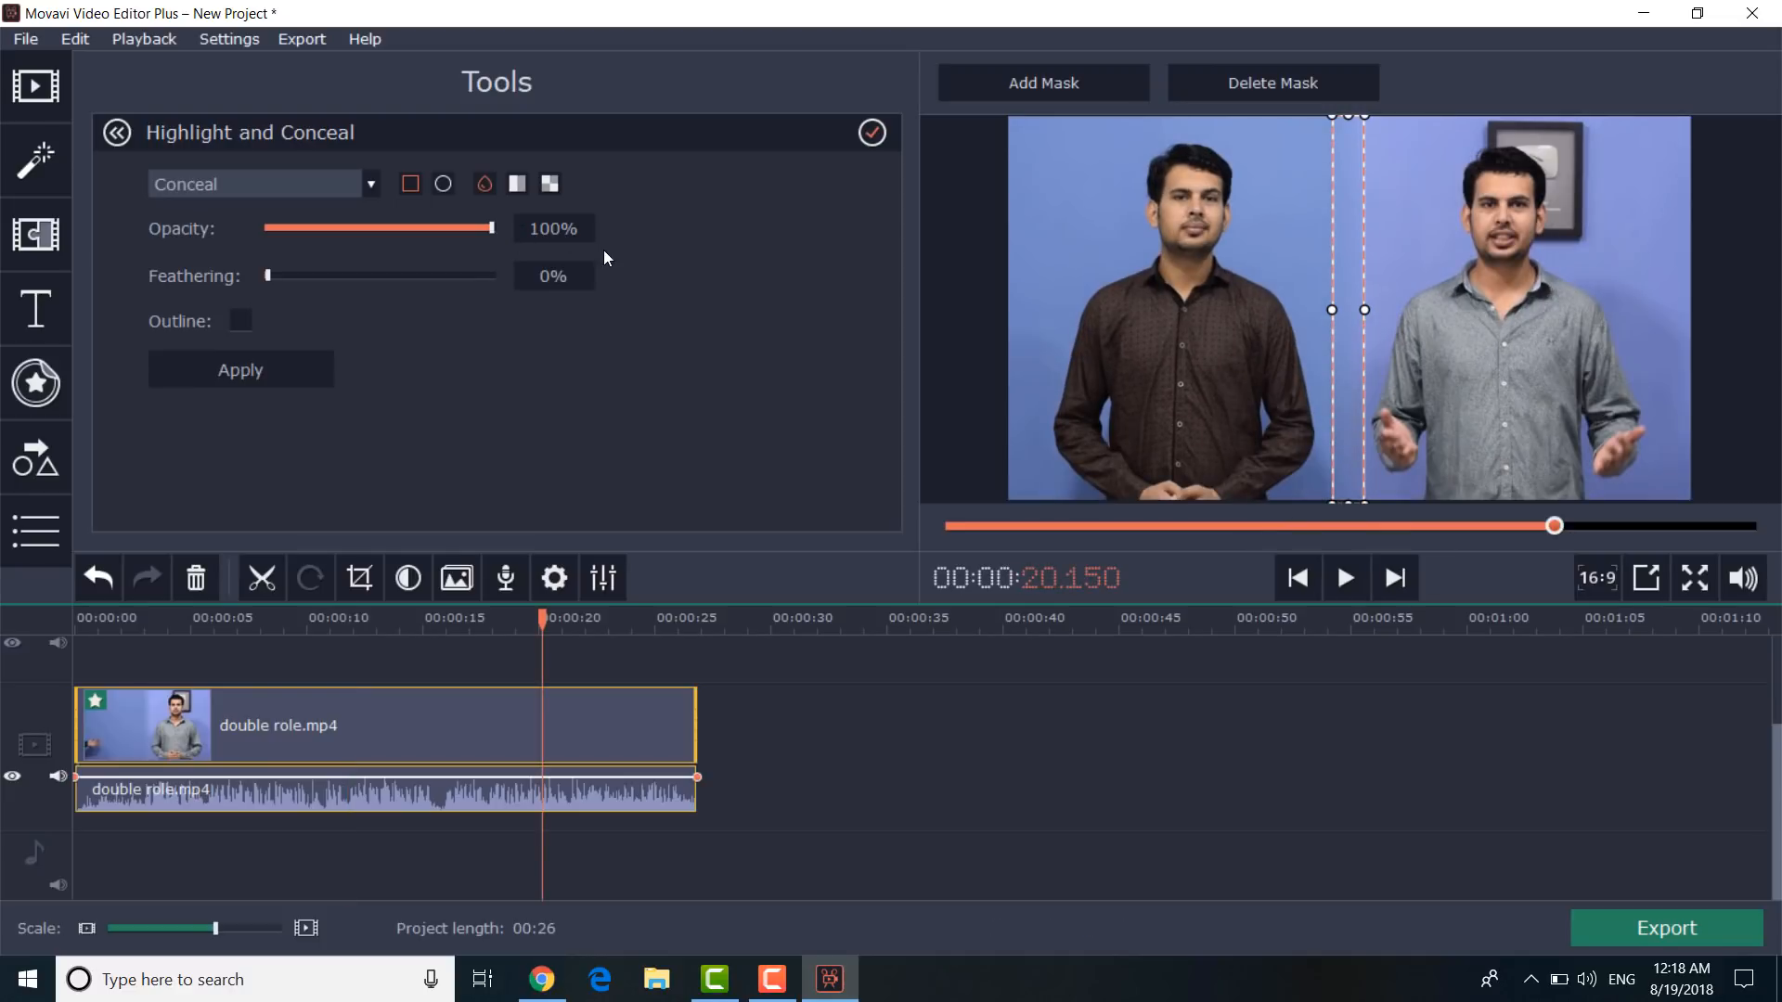
Step: Set the blur mask's feathering to 50%, apply the Highlight and Conceal effect, and check the seam at an earlier moment of the video
left_click(366, 277)
left_click(366, 280)
left_click(367, 279)
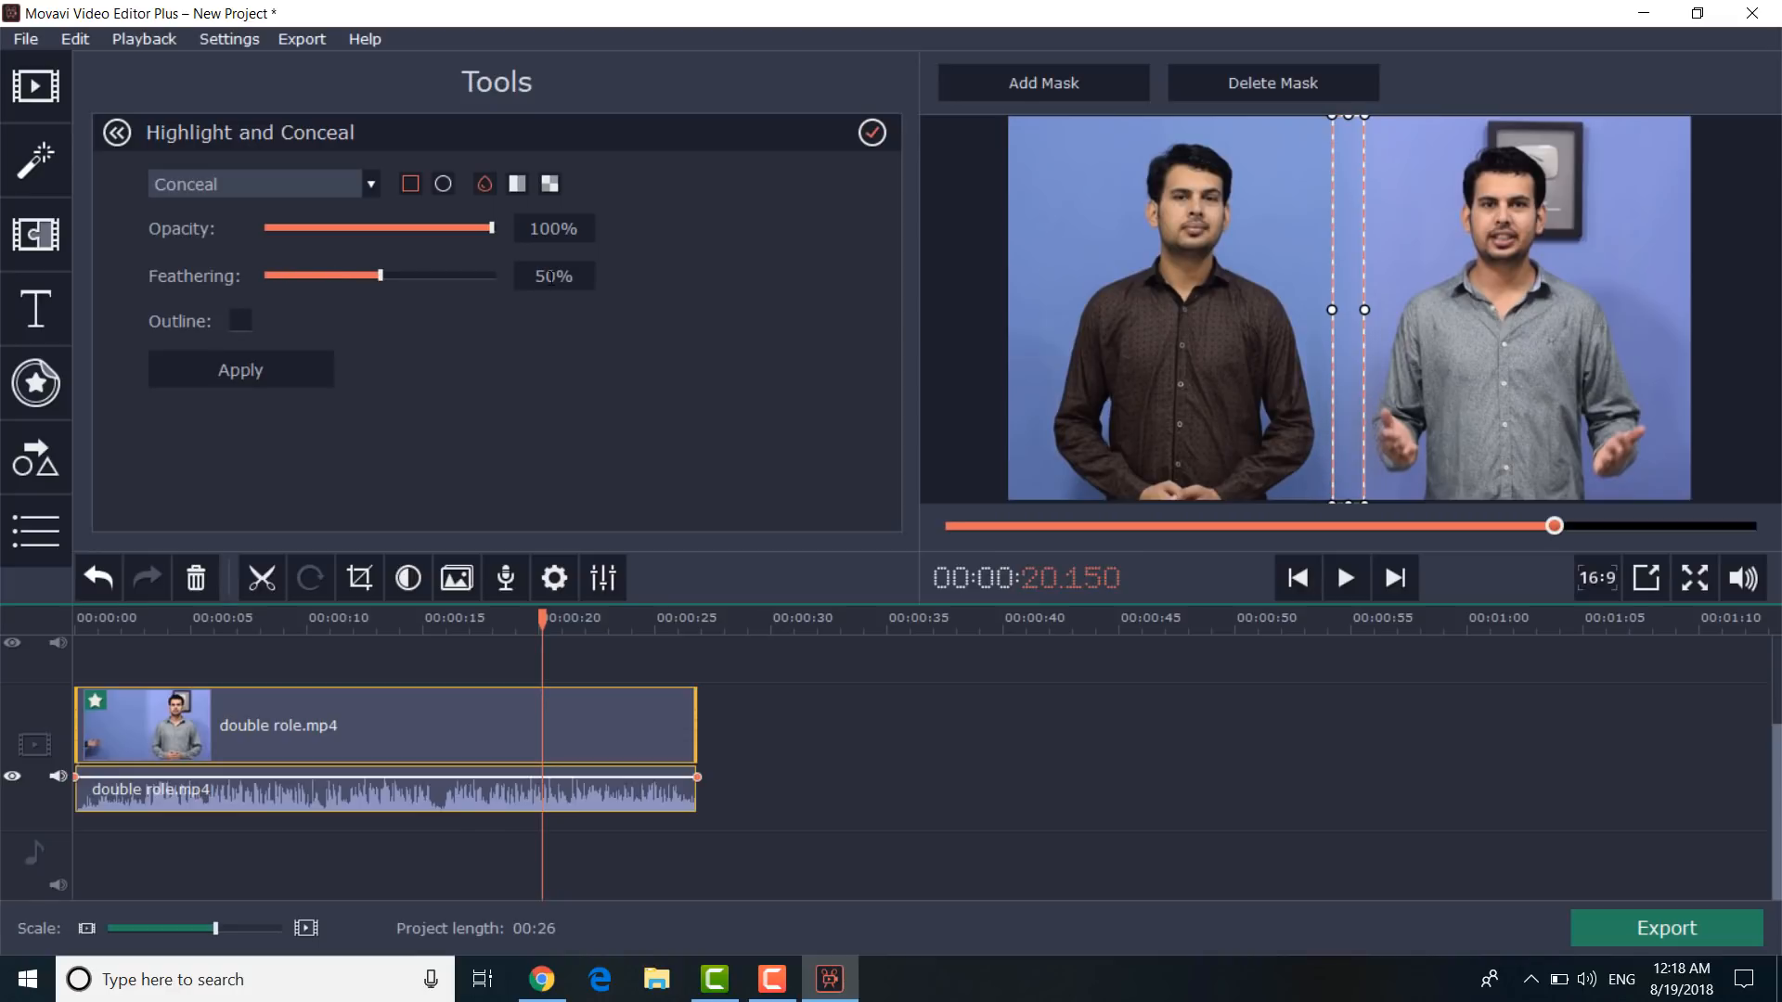
left_click(295, 380)
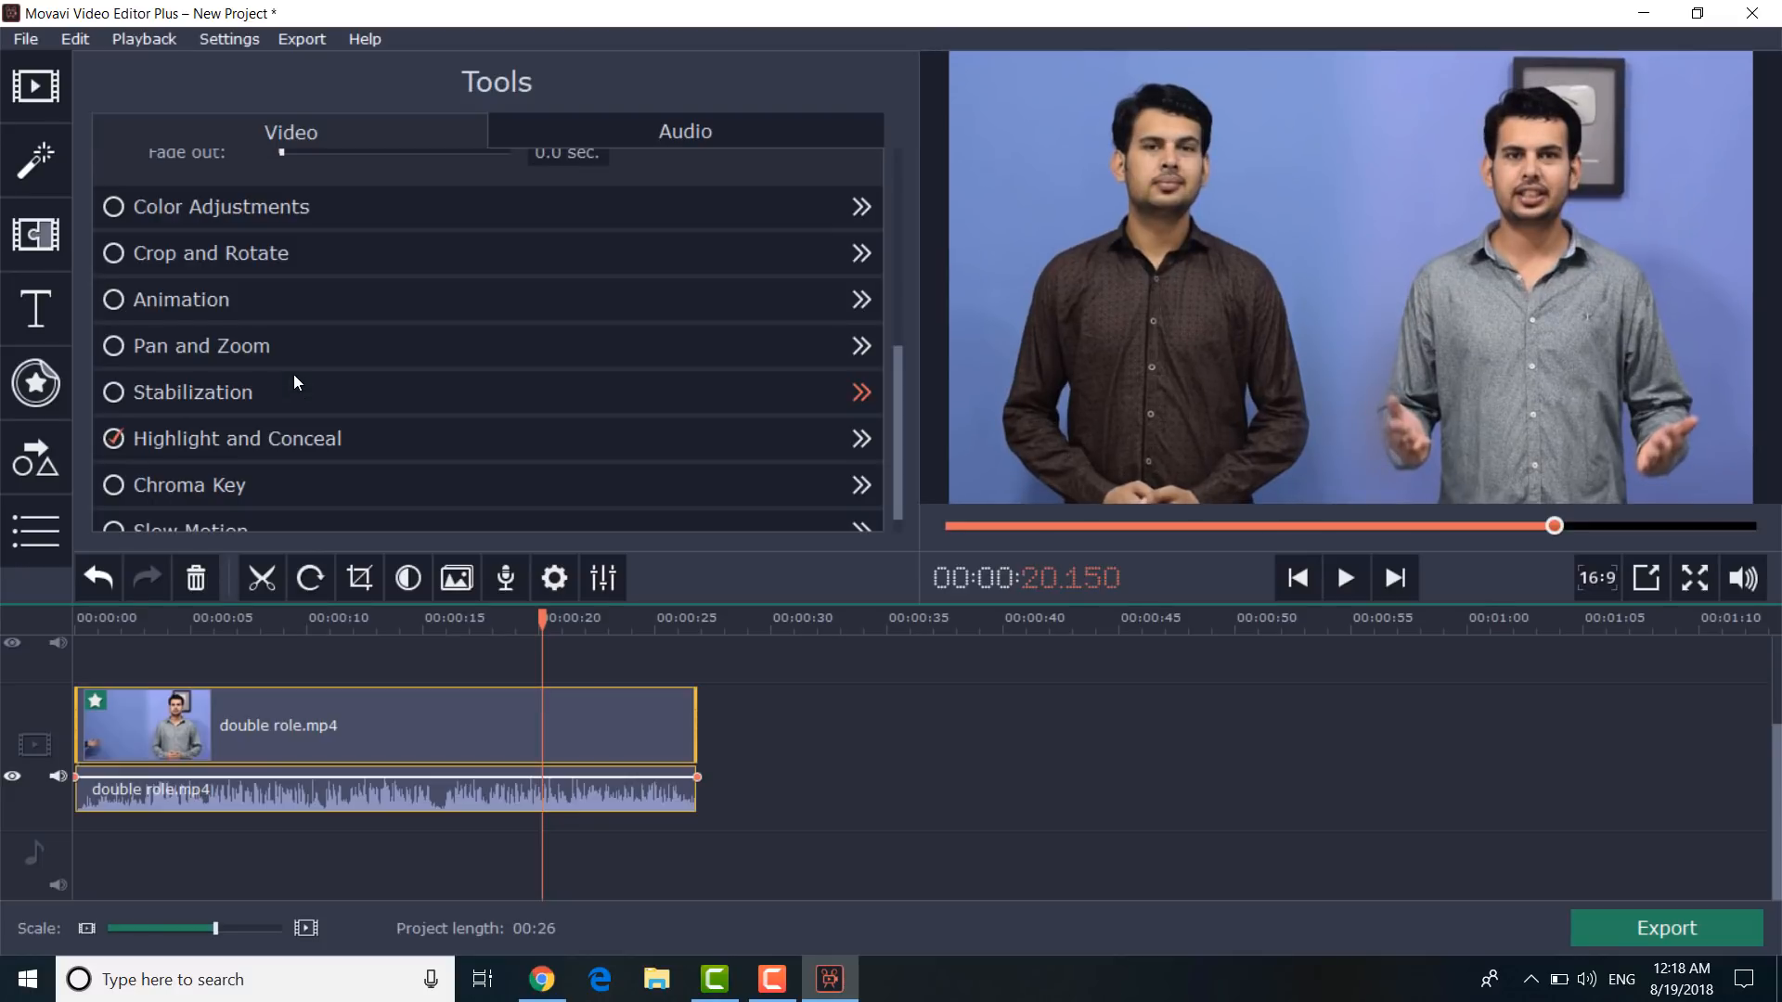
left_click(467, 619)
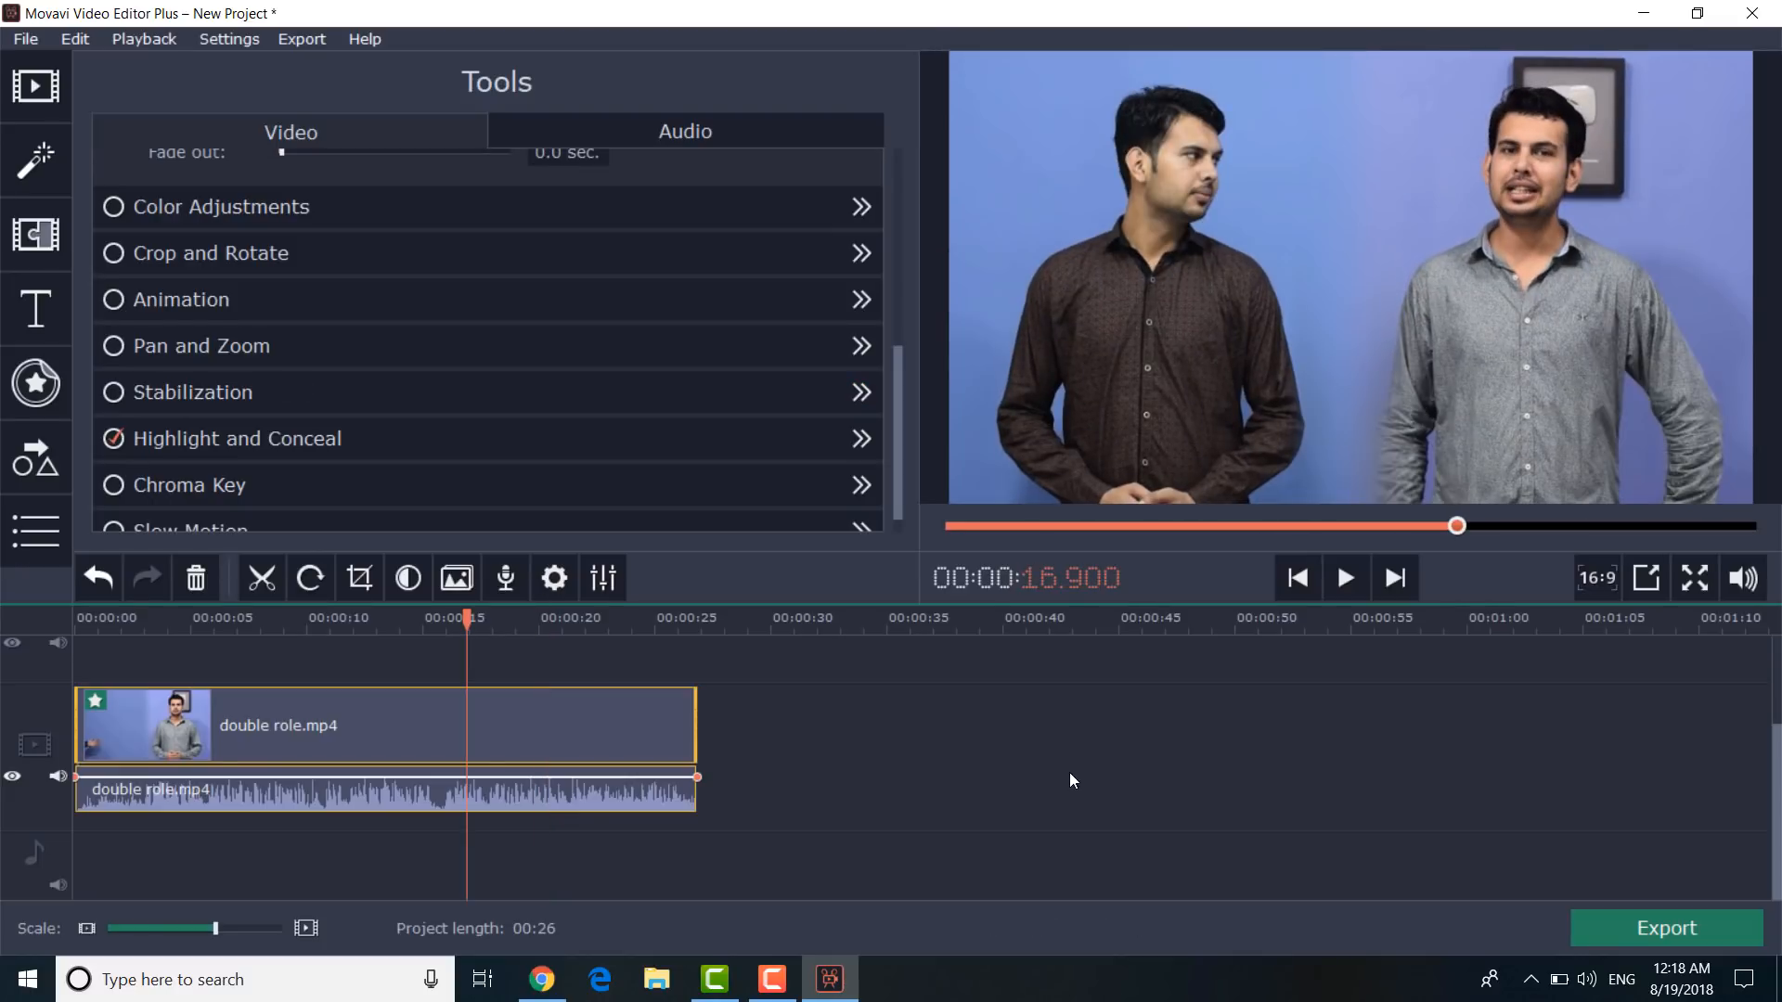
Step: Export the blurred-seam video as an MP4 file named "video", then play the double role file from the Movavi Library folder
left_click(1670, 931)
type("video")
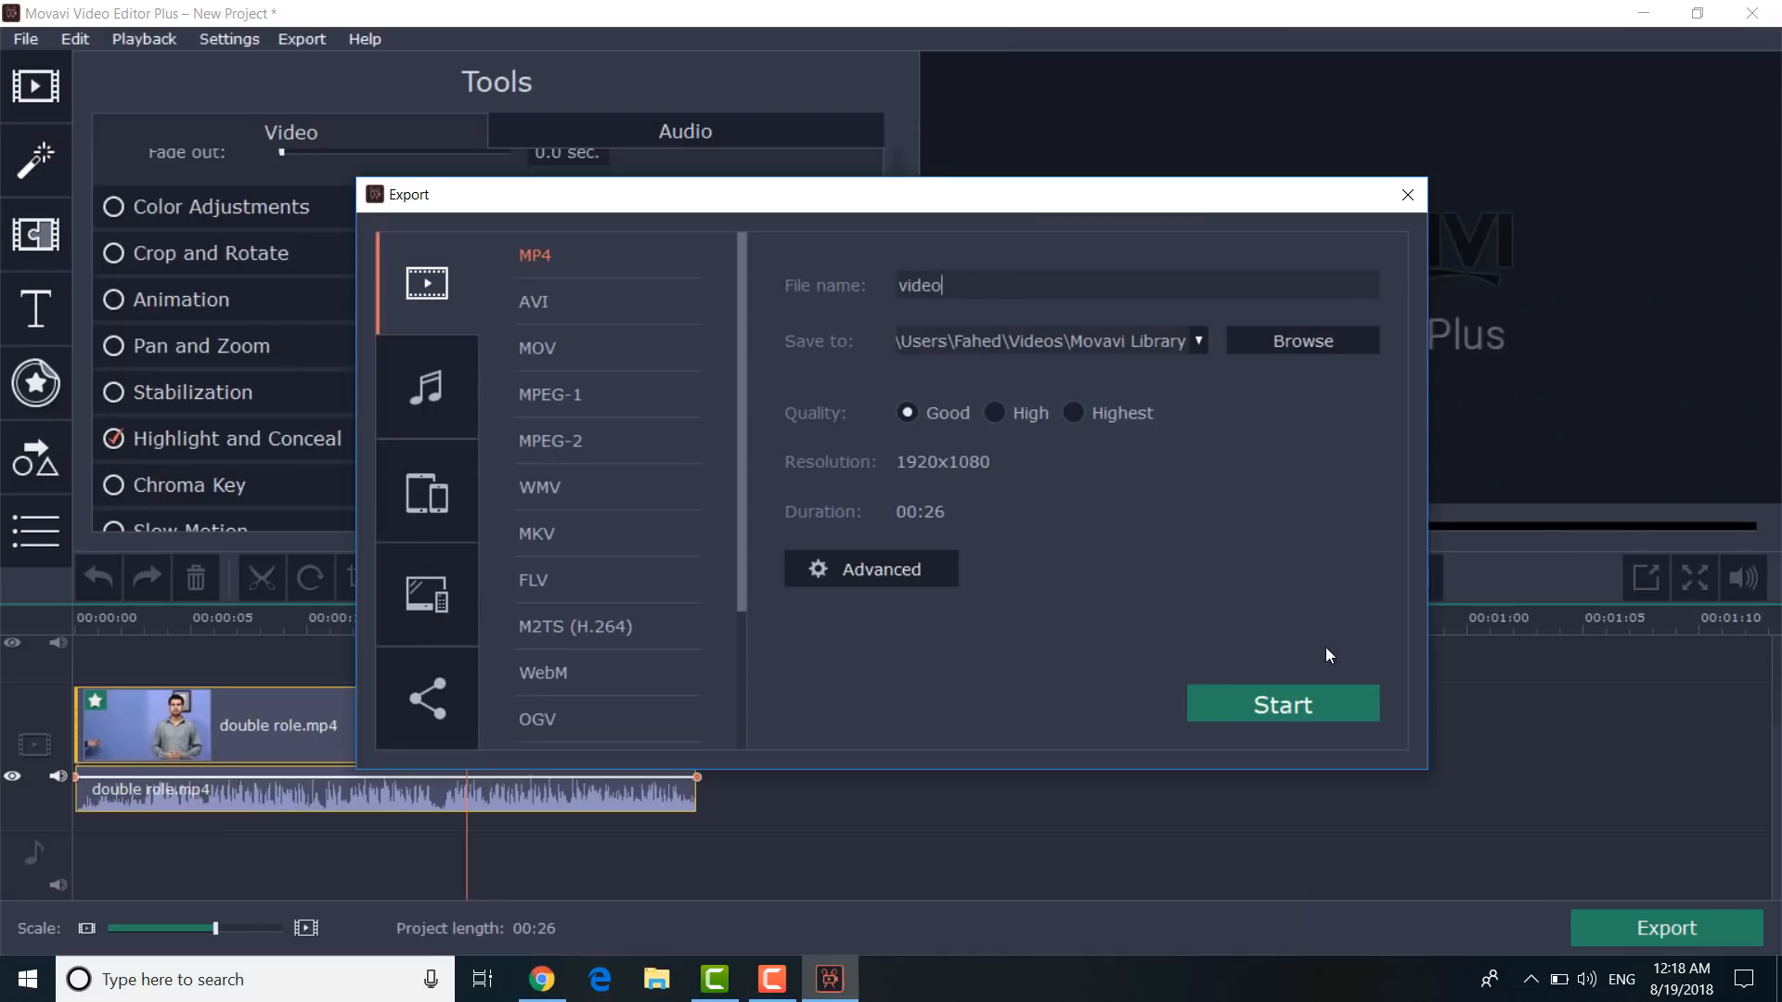
left_click(1305, 716)
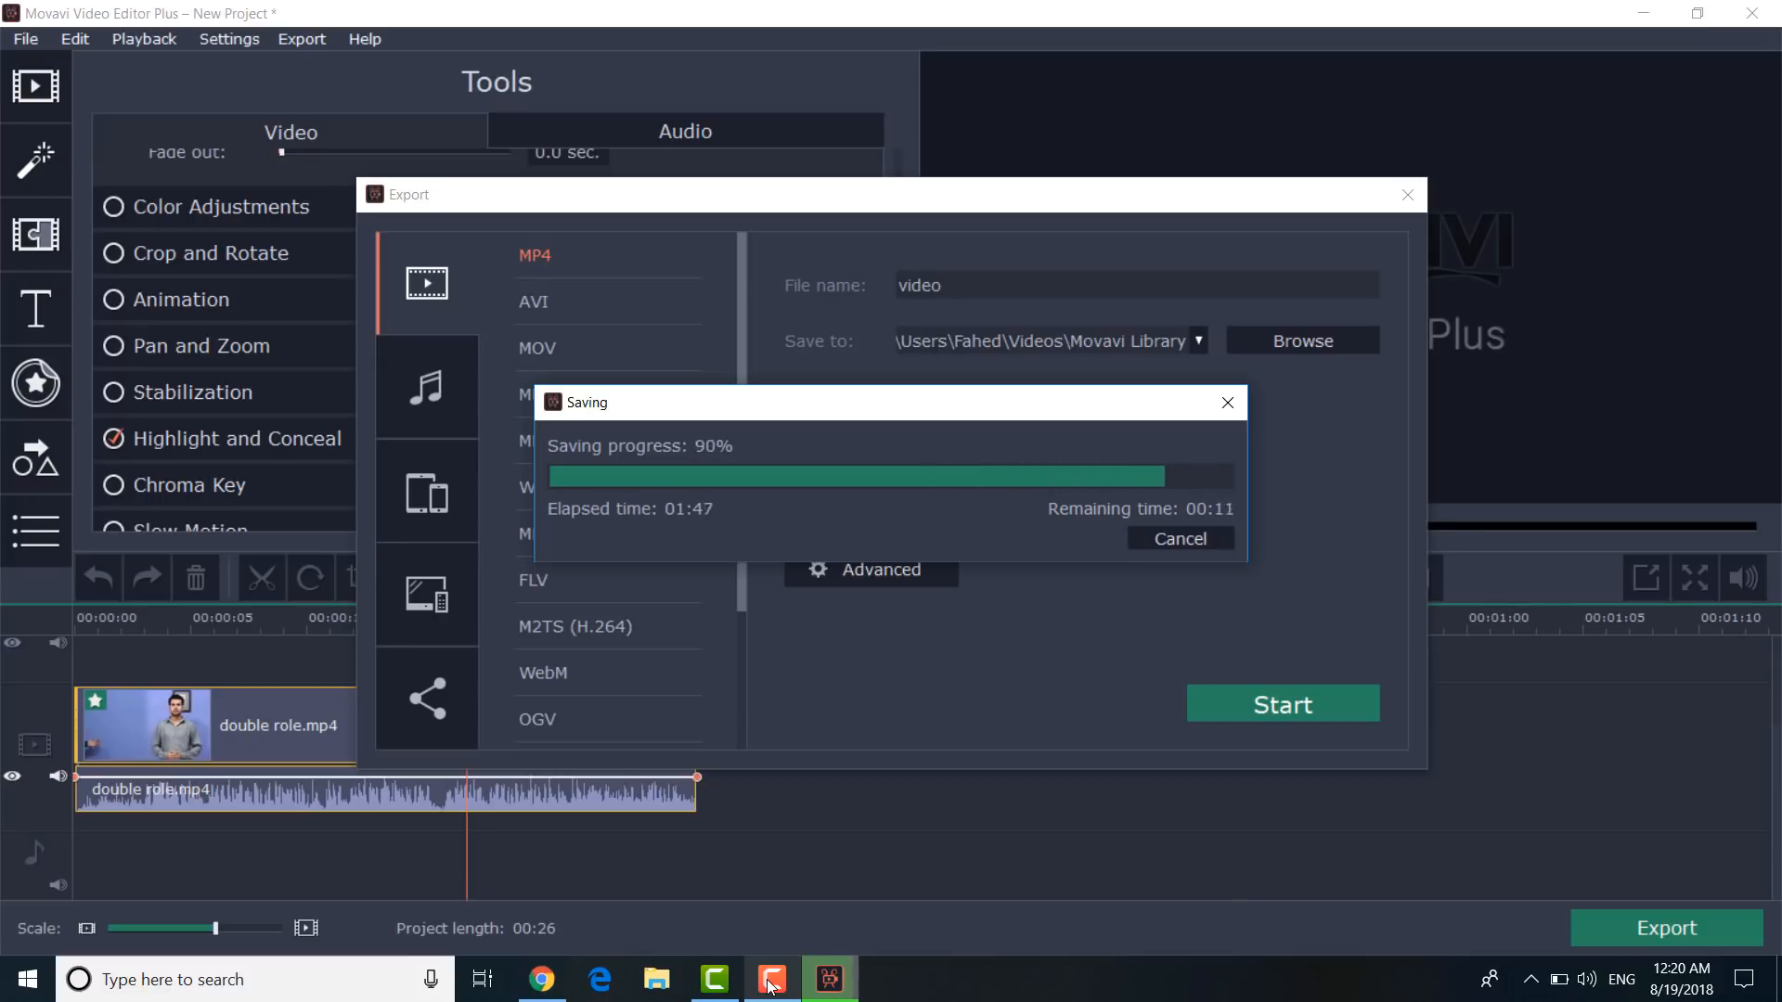
left_click(1052, 542)
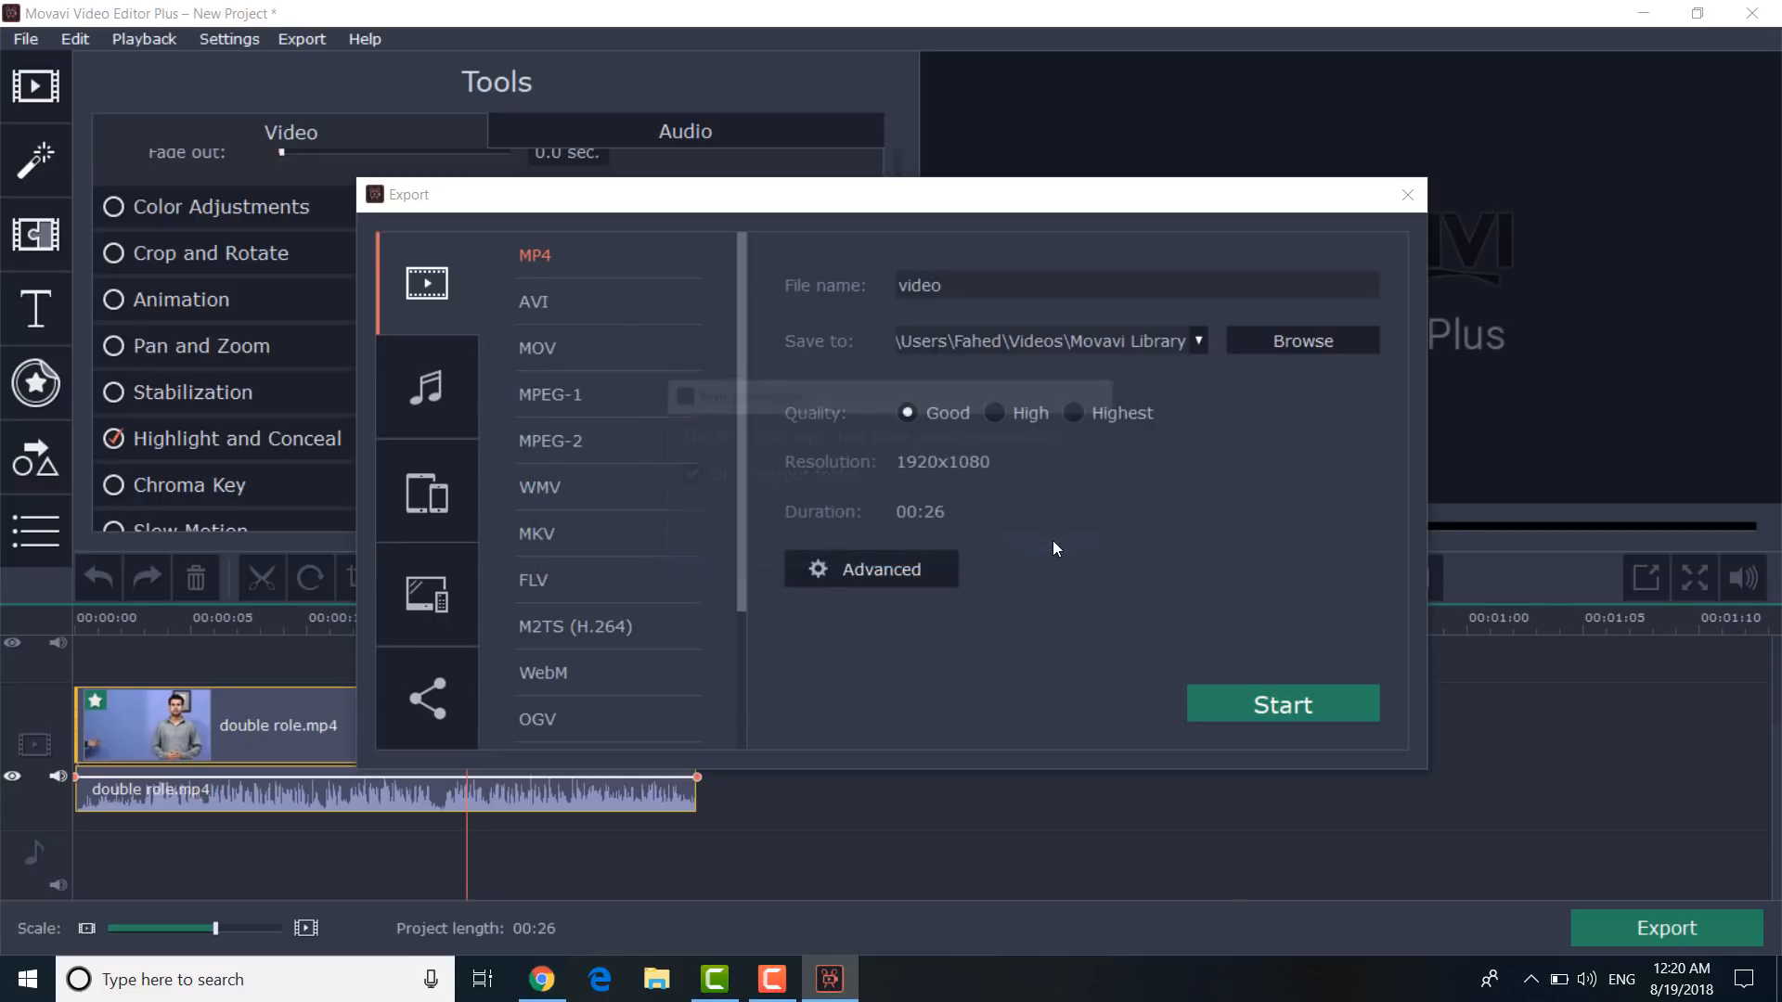
double_click(314, 258)
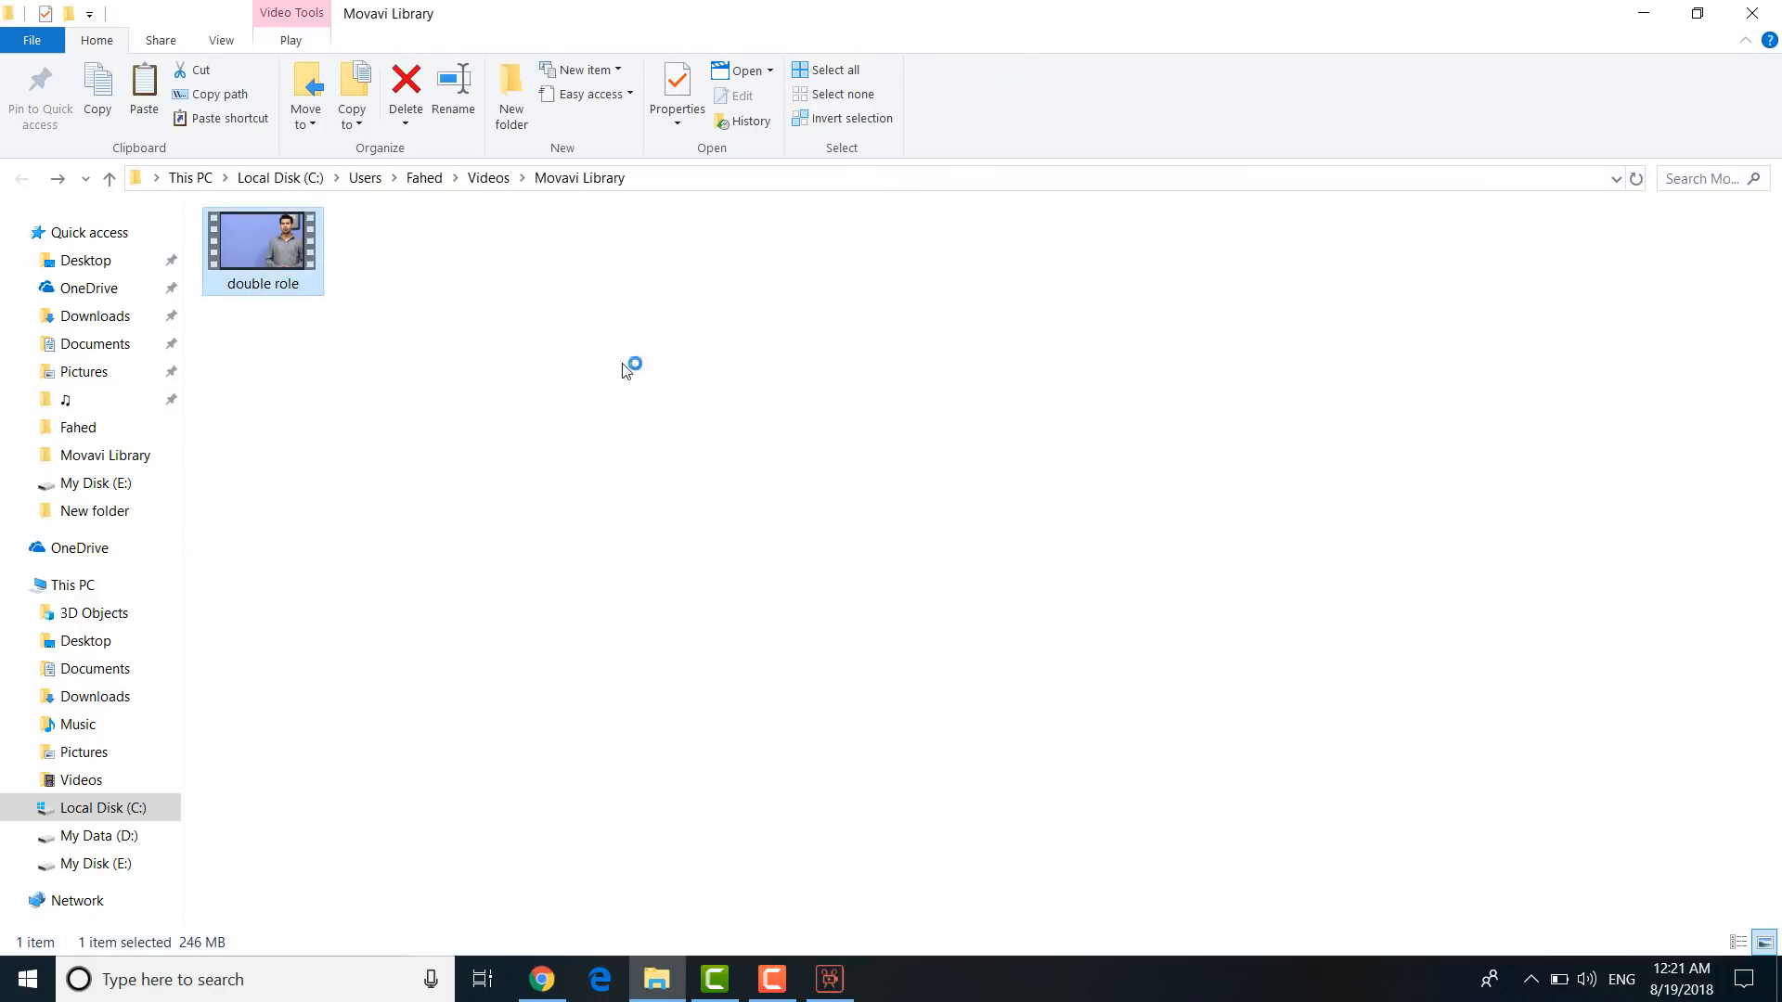